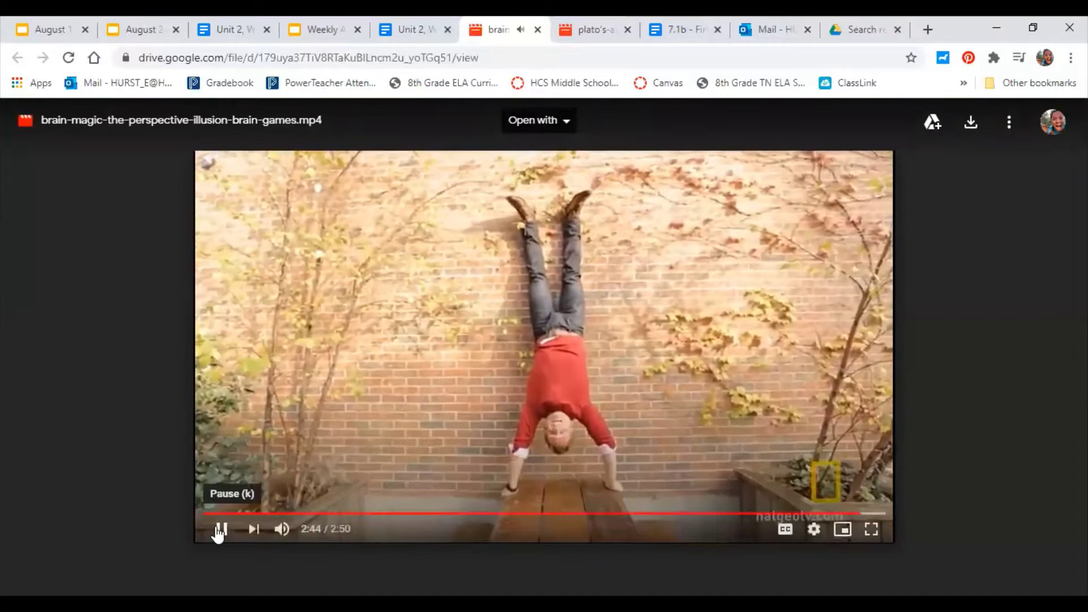
Pause the perspective illusion video at 2:45, just before it ends
click(222, 530)
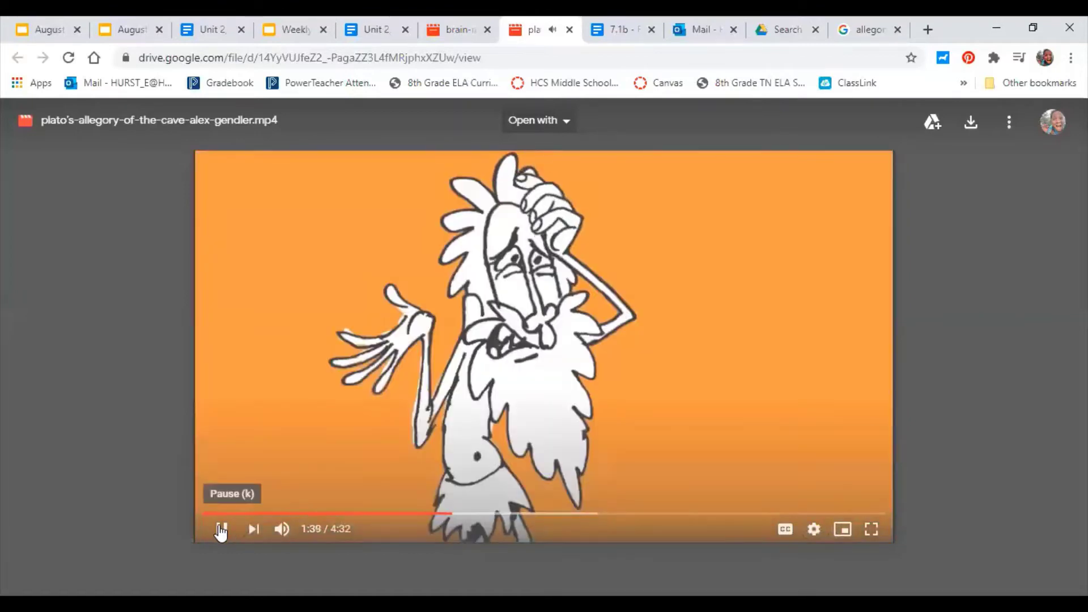
Pause the Allegory of the Cave video at 1:39, 1:55 and 2:08, resuming between pauses
click(221, 529)
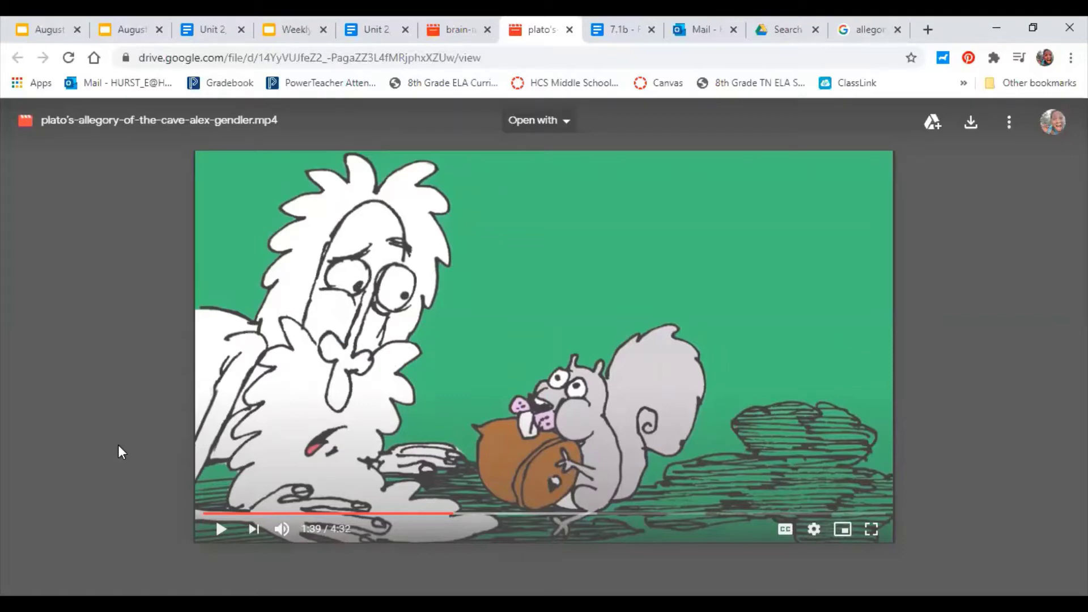
click(222, 529)
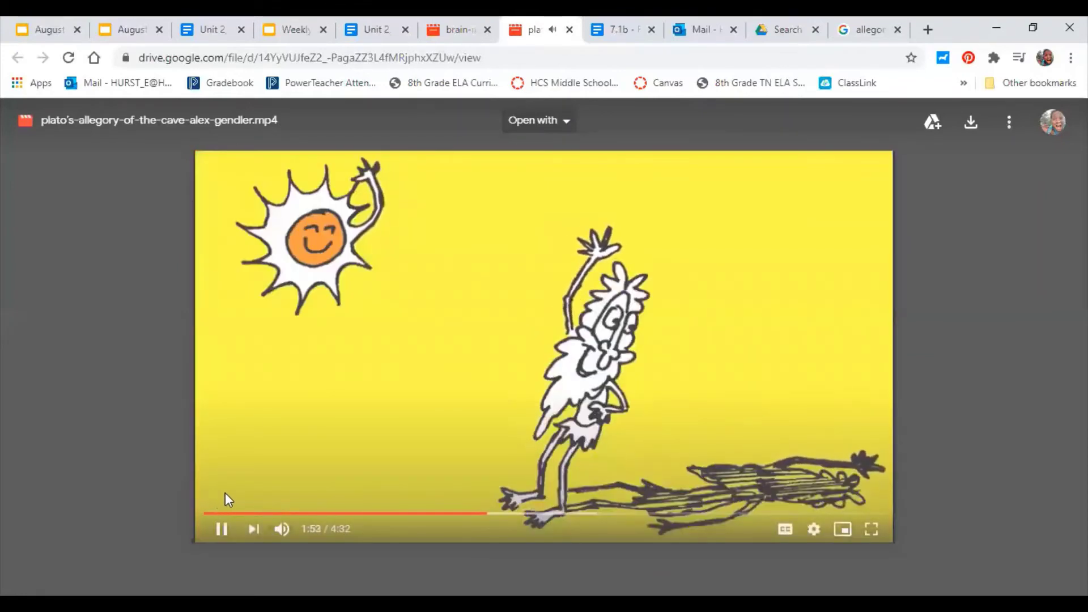
click(222, 530)
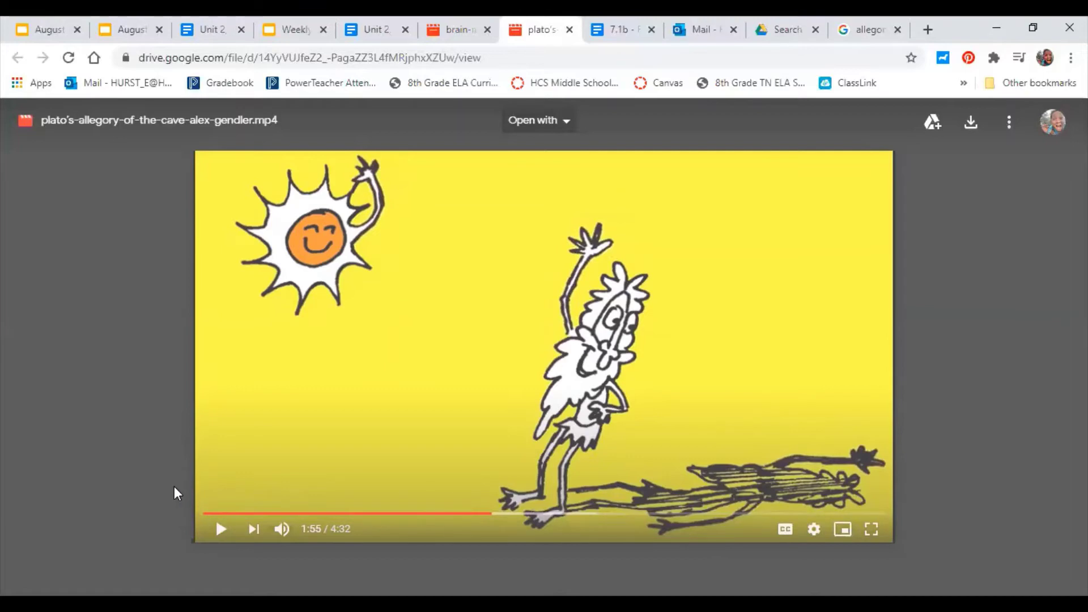
click(221, 529)
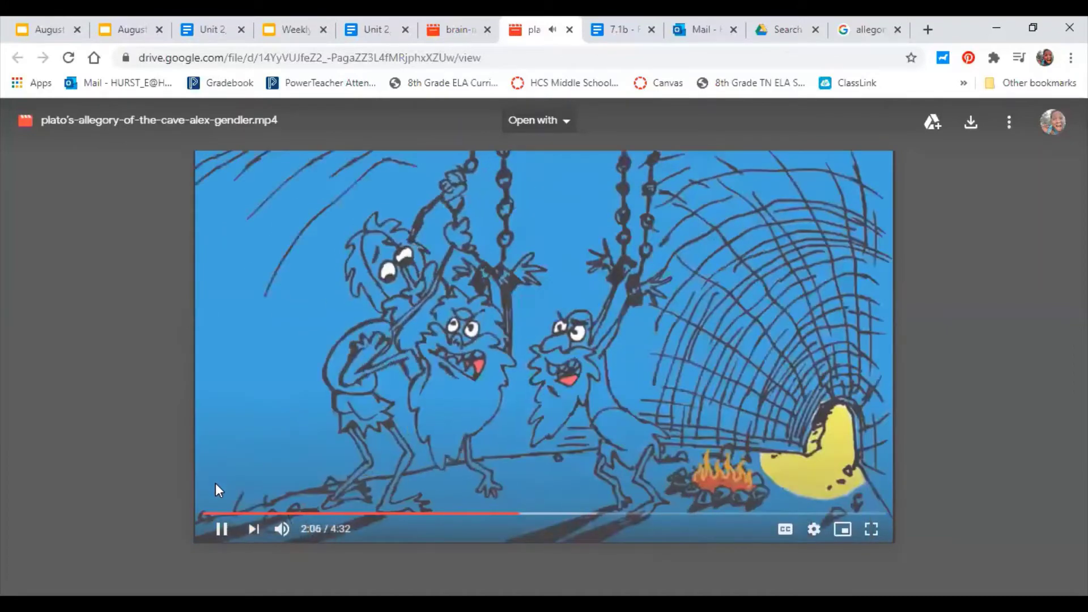
click(222, 529)
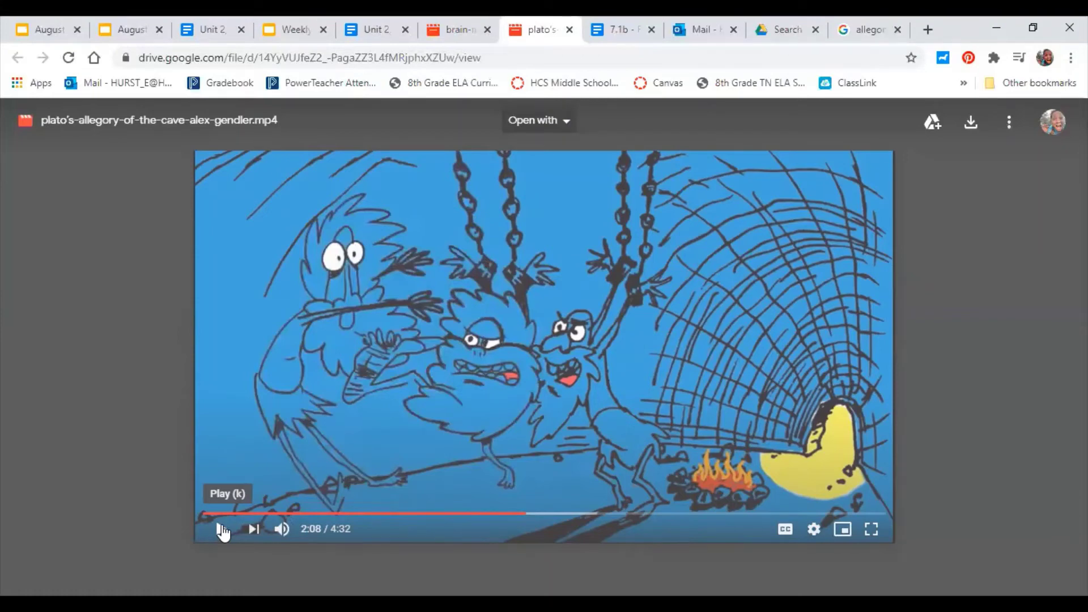
Play the cave video on from 2:08 and pause it at 2:21
click(221, 530)
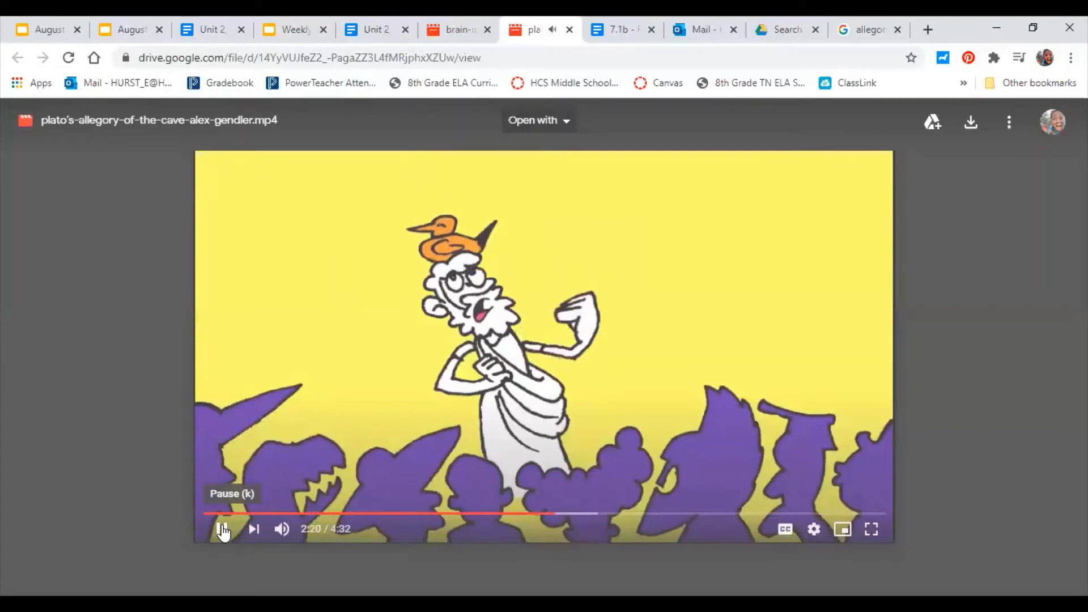
click(222, 530)
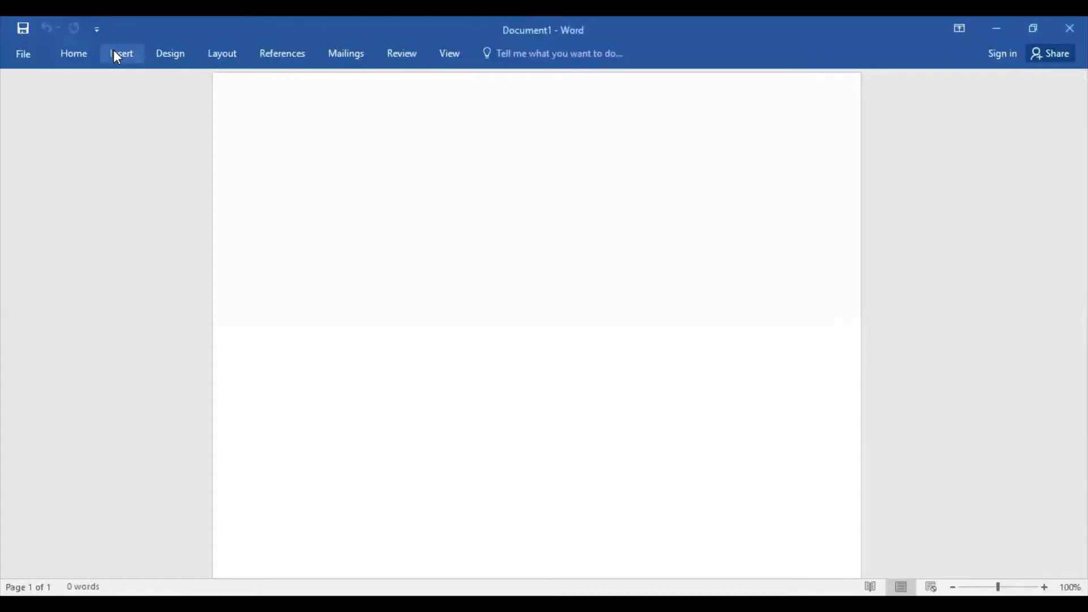
Insert a two-column table headed 'Events from the Text' / 'Explanation of How They Show Theme', with an empty row and a blank line above
click(125, 59)
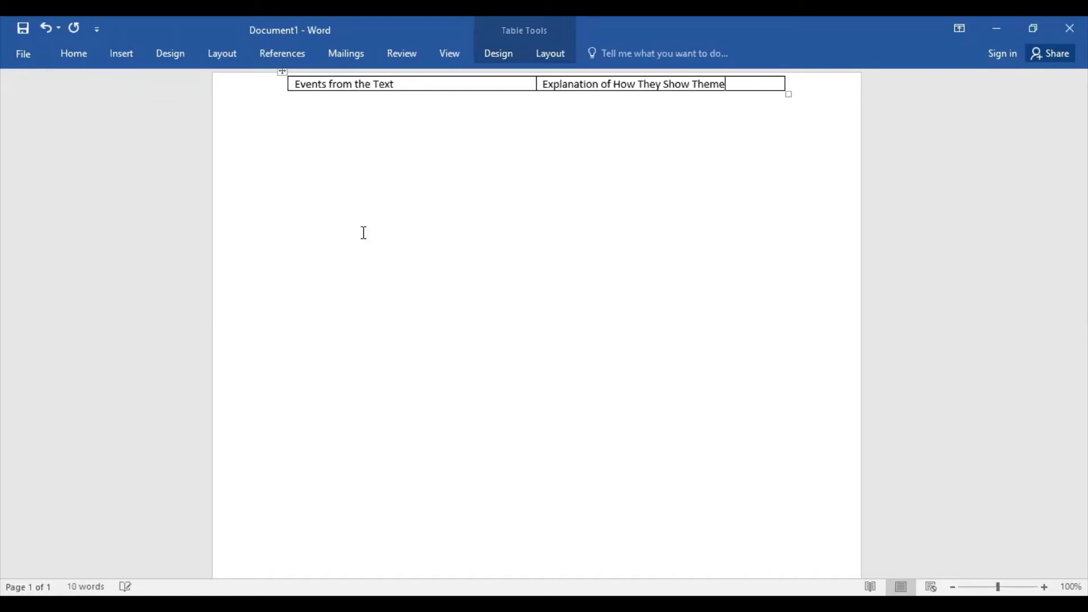
key(Tab)
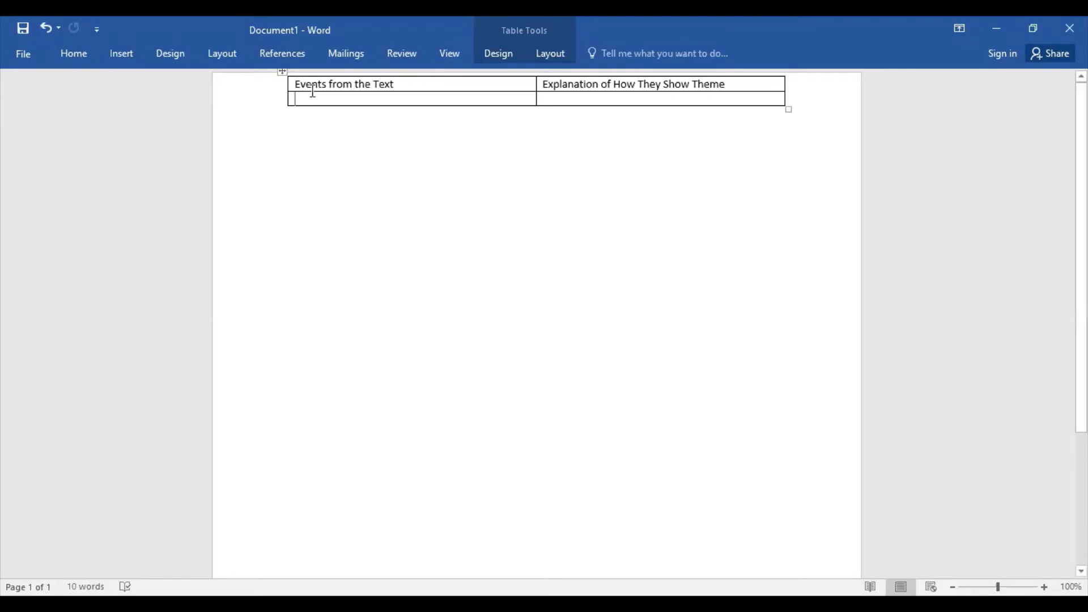
key(Return)
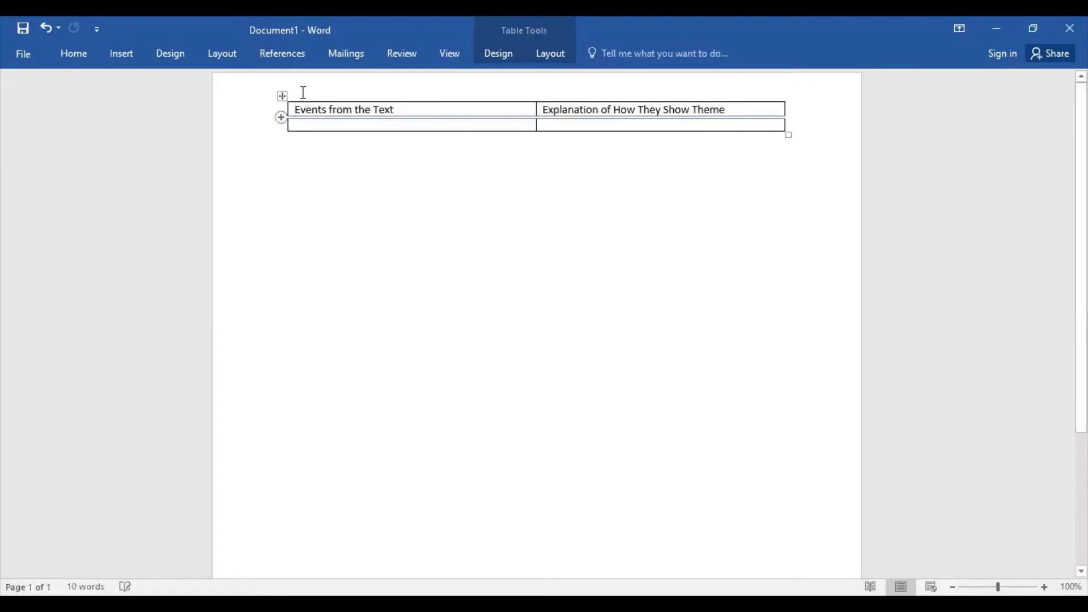
Above the table, type 'Theme: Everything in a person's life is impacted by their perspective (experiences, viewpoint, etc.)'
click(301, 86)
text(Theme:)
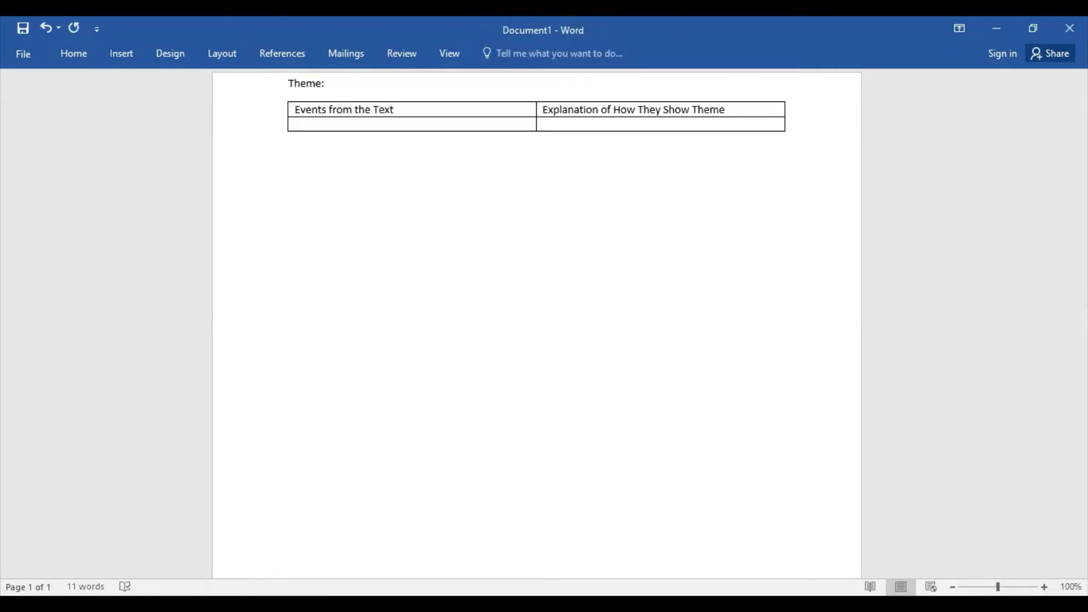
text(Everything in a person's life is impacted b)
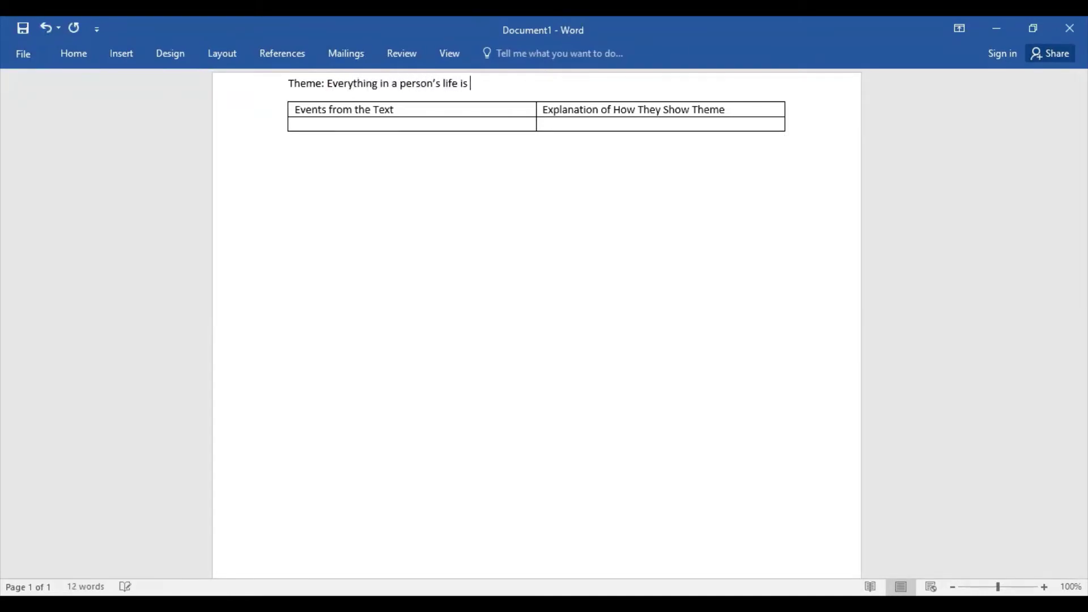
text(y their per)
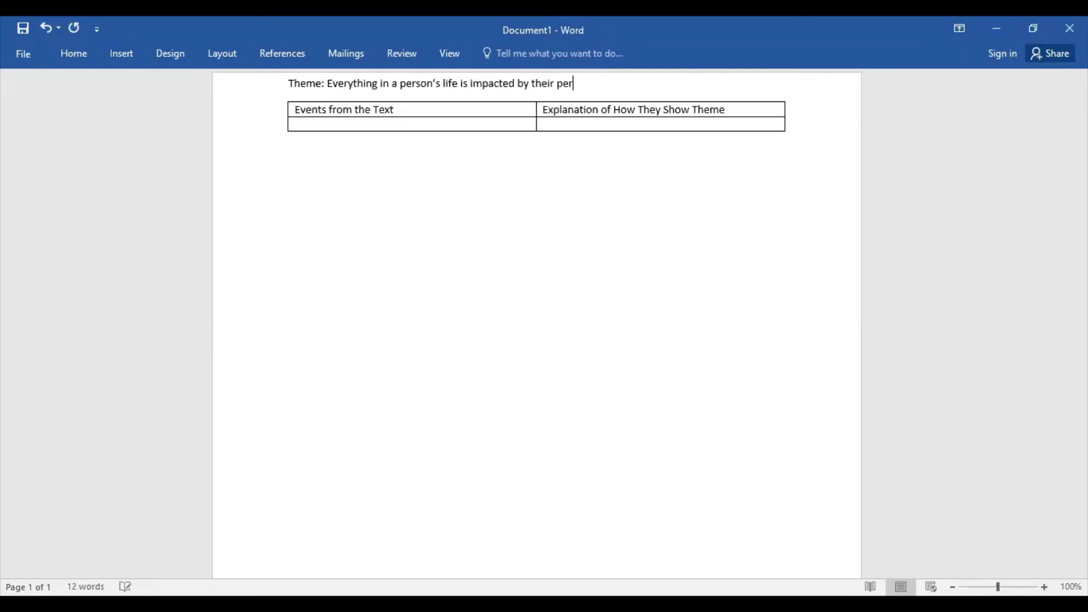
text(spective ()
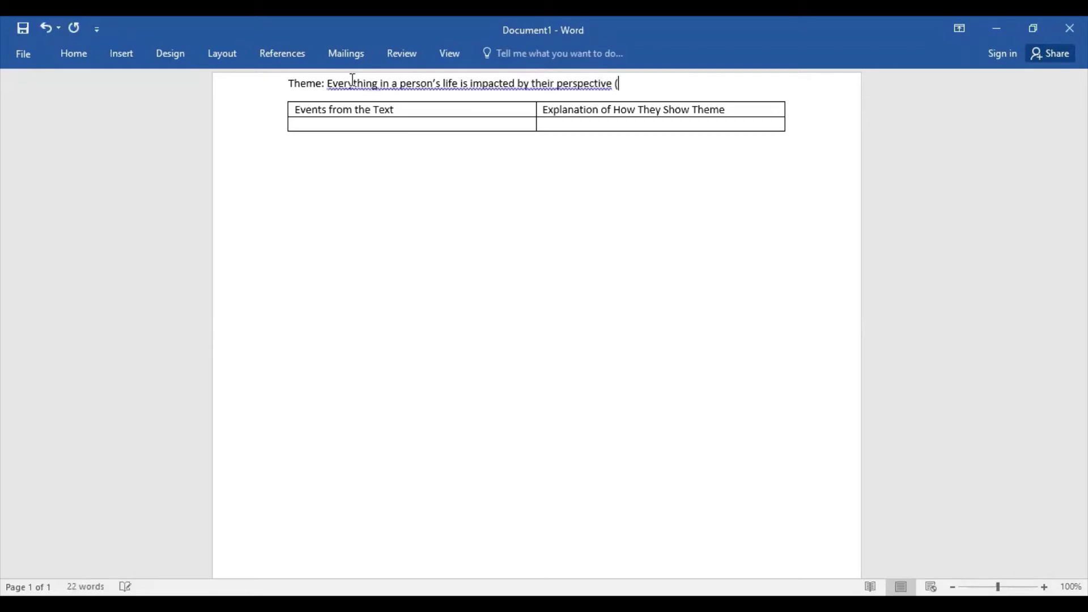
text(experiences)
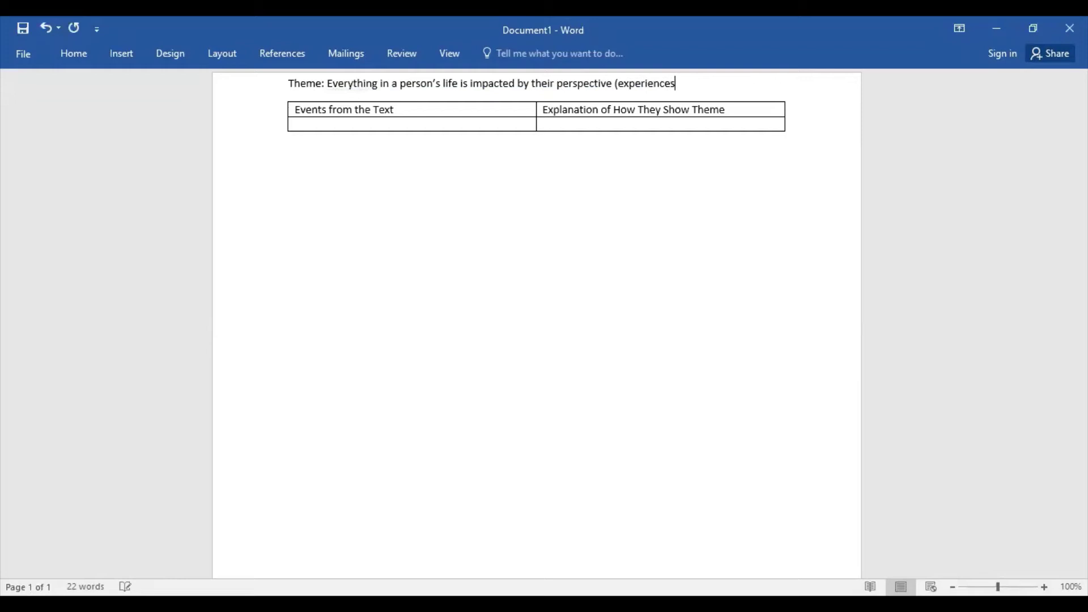
text(, viewpoint, etc.))
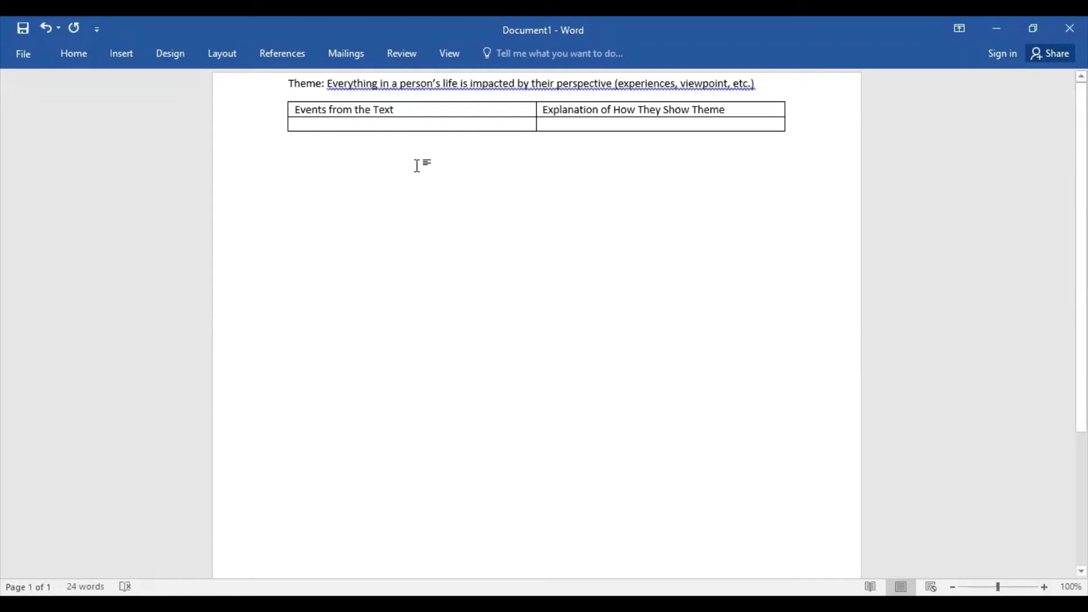
In the first event cell, enter 'The prisoners didn't realize that the shadows in the cave were actually being cast by other objects.'
click(437, 126)
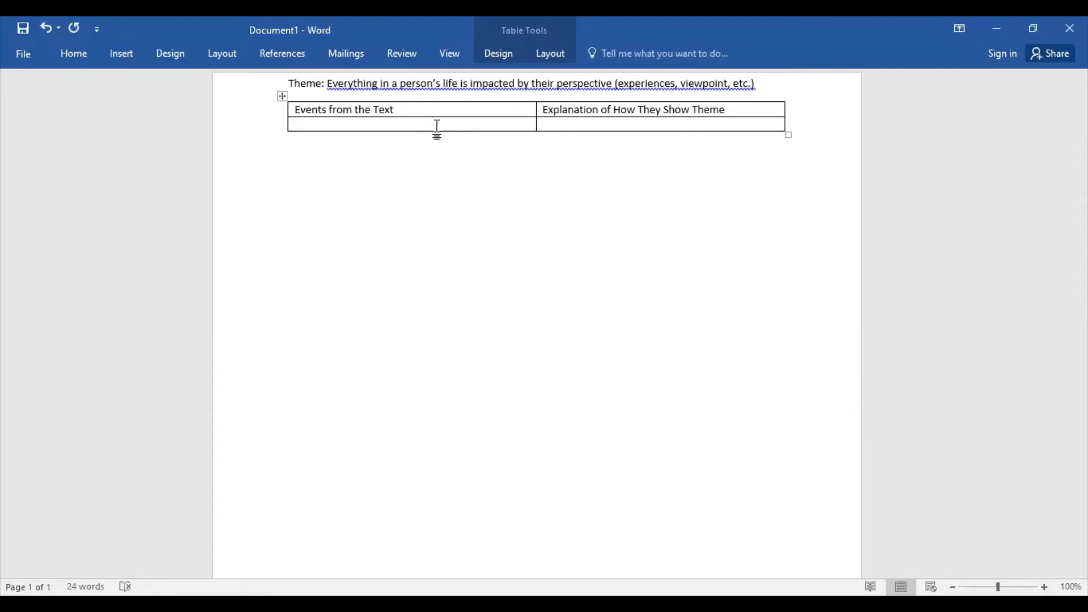
text(The priosners didn')
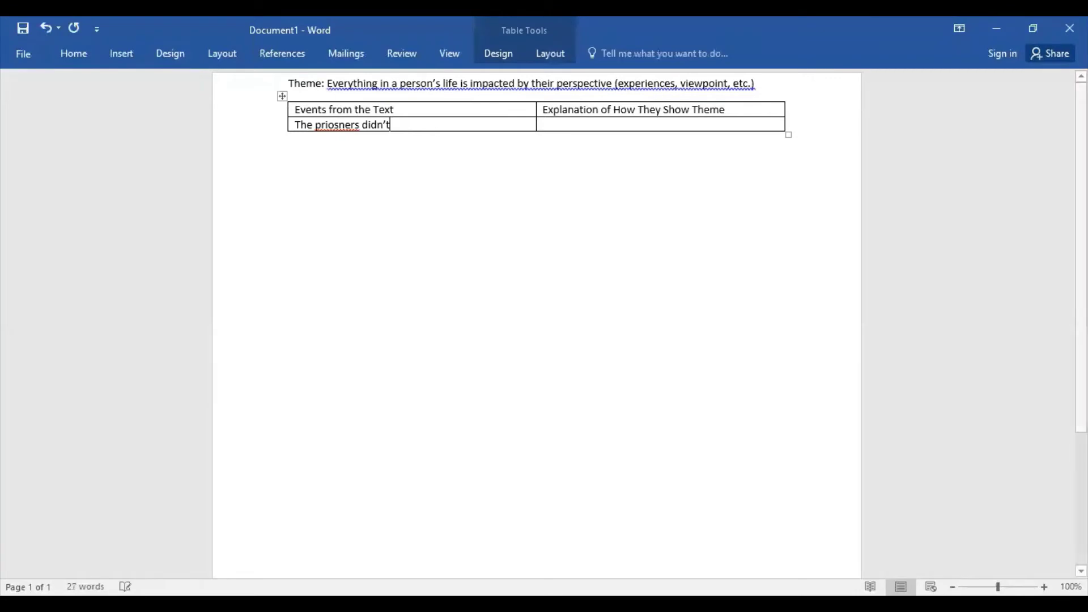
key(BackSpace)
key(BackSpace)
key(BackSpace)
key(BackSpace)
key(BackSpace)
key(BackSpace)
key(BackSpace)
key(BackSpace)
key(BackSpace)
key(BackSpace)
key(BackSpace)
key(BackSpace)
text(soner')
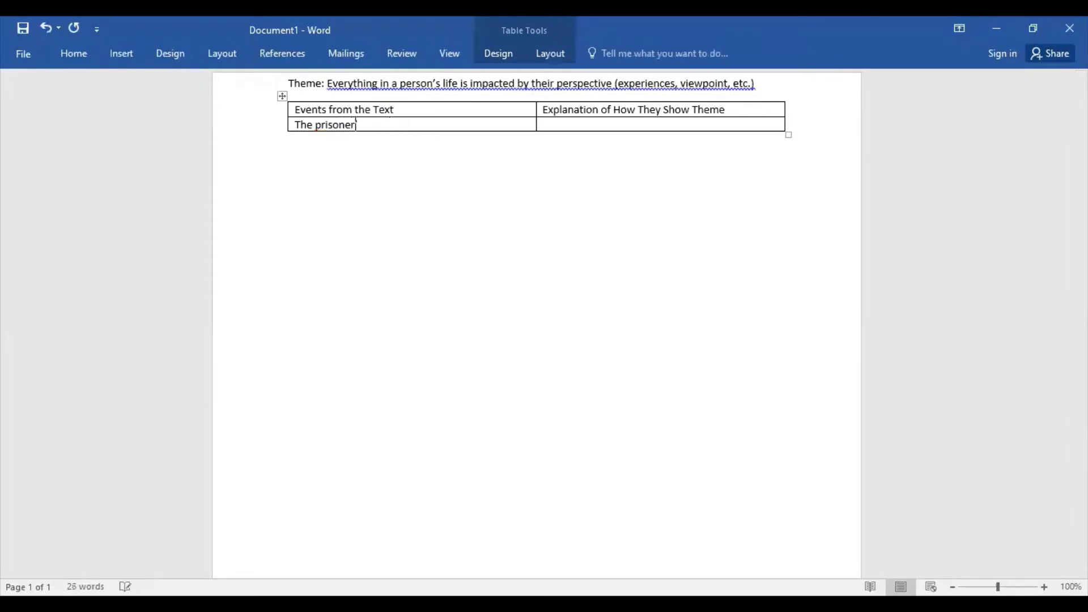
key(BackSpace)
text(s didn't realize that the shadows )
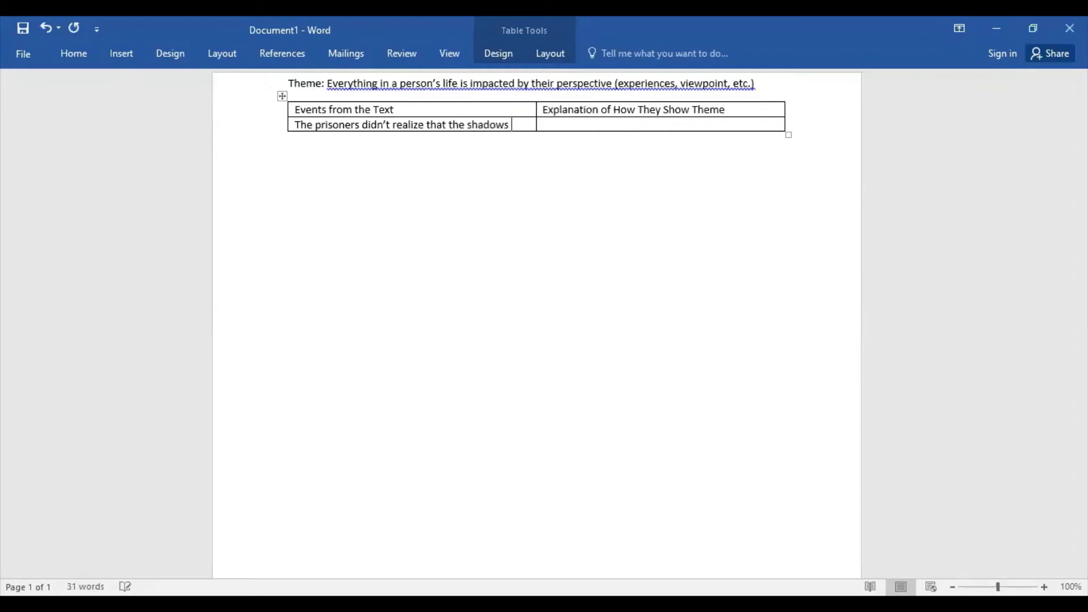
text(in the cave )
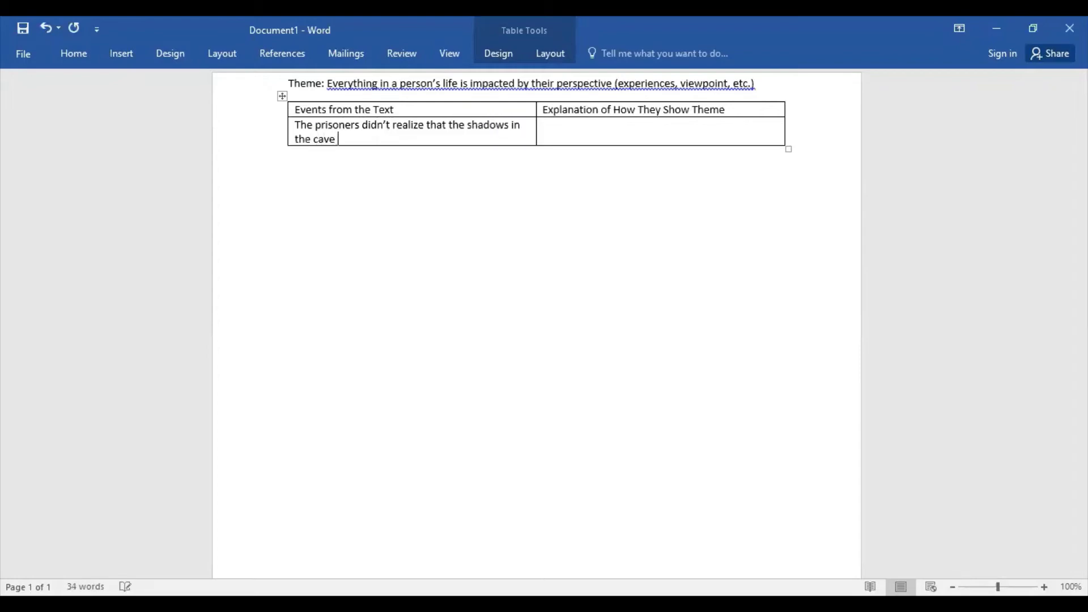
text(were actually by)
key(BackSpace)
text(eing cast by other objec)
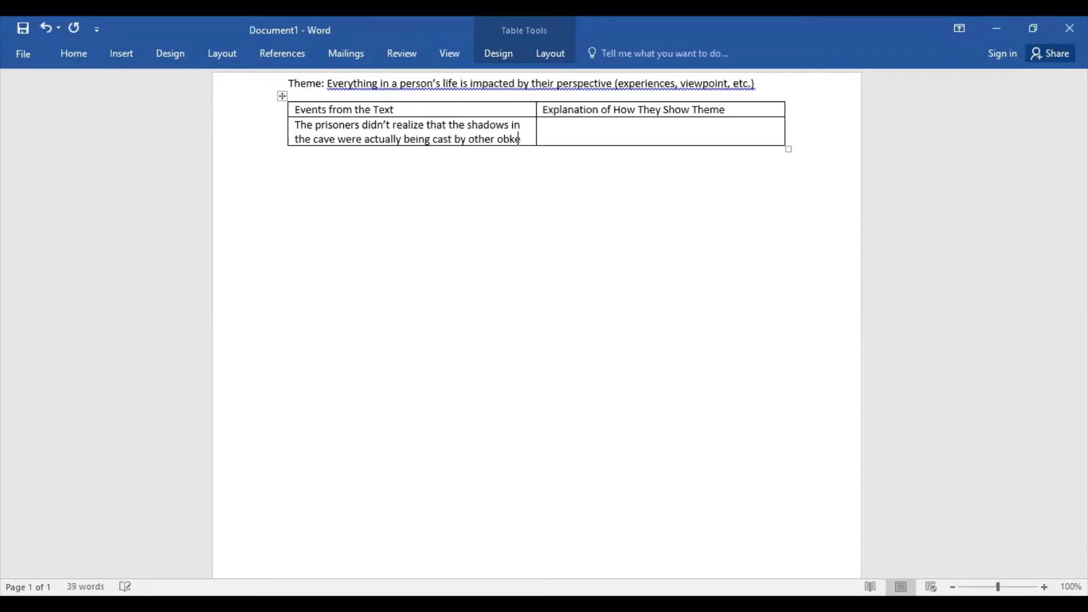
key(BackSpace)
key(BackSpace)
key(BackSpace)
text(jects.)
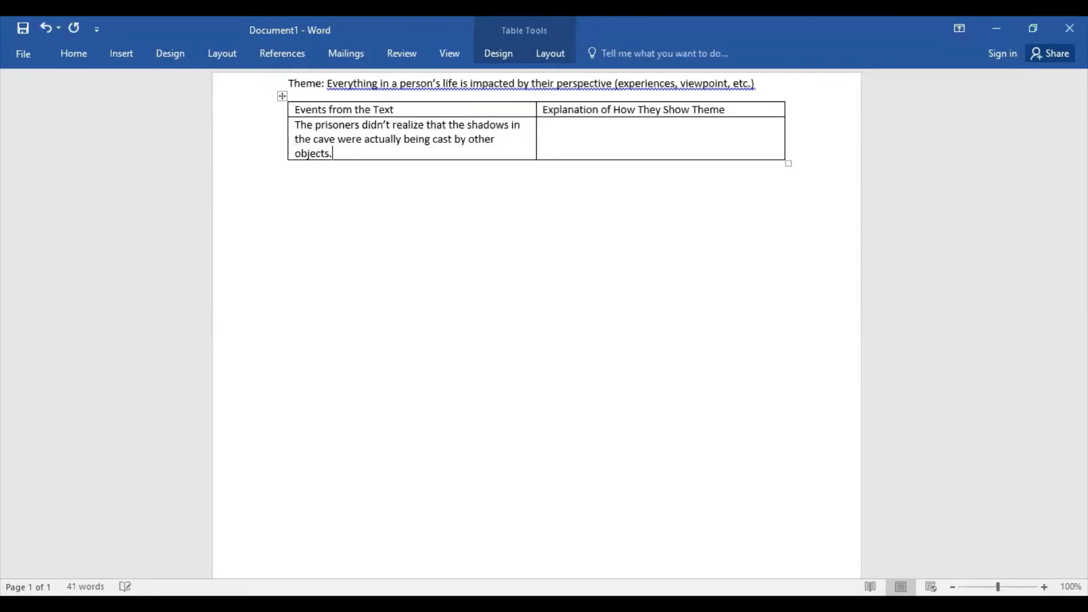
key(Tab)
Write the first explanation about facing one direction, ending 'they would have understood things very differently.', and add a row
text(Because the prisoners were only)
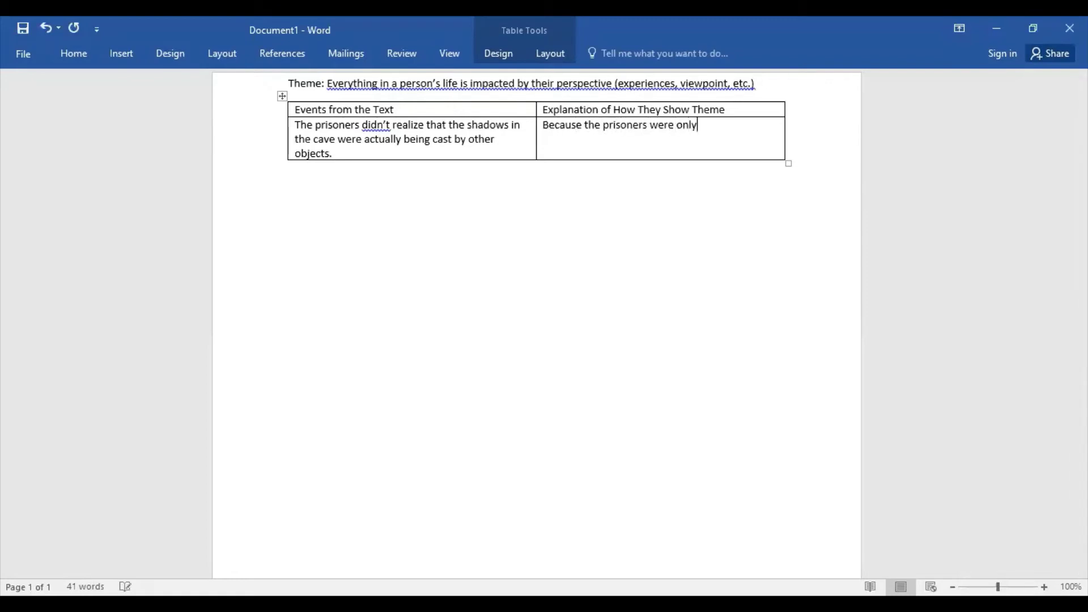
text( facing one direction)
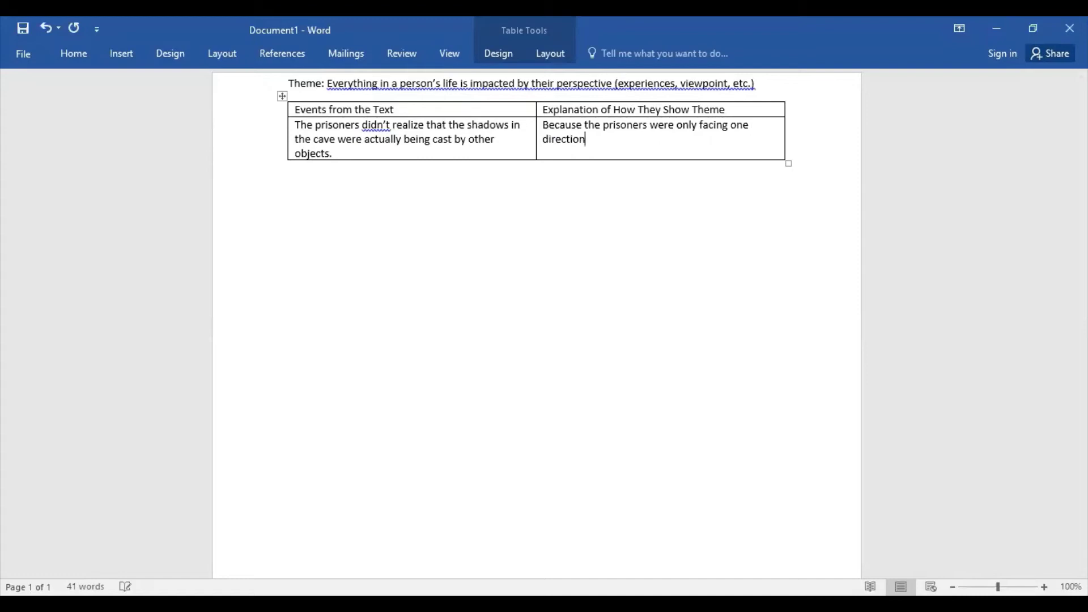
text(, they were unaware of the ligh)
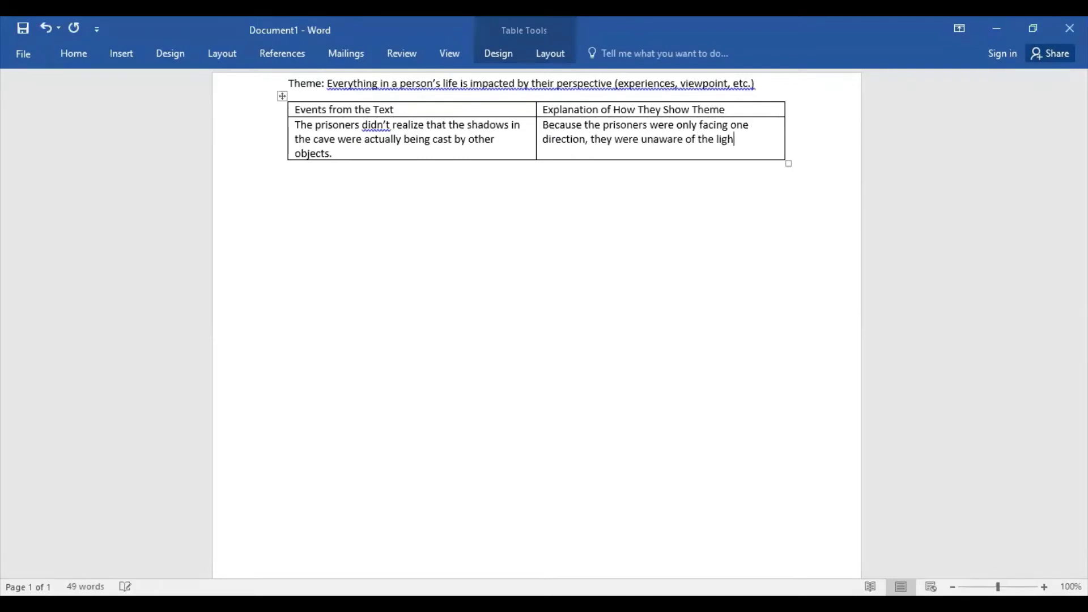
text(t behind them and)
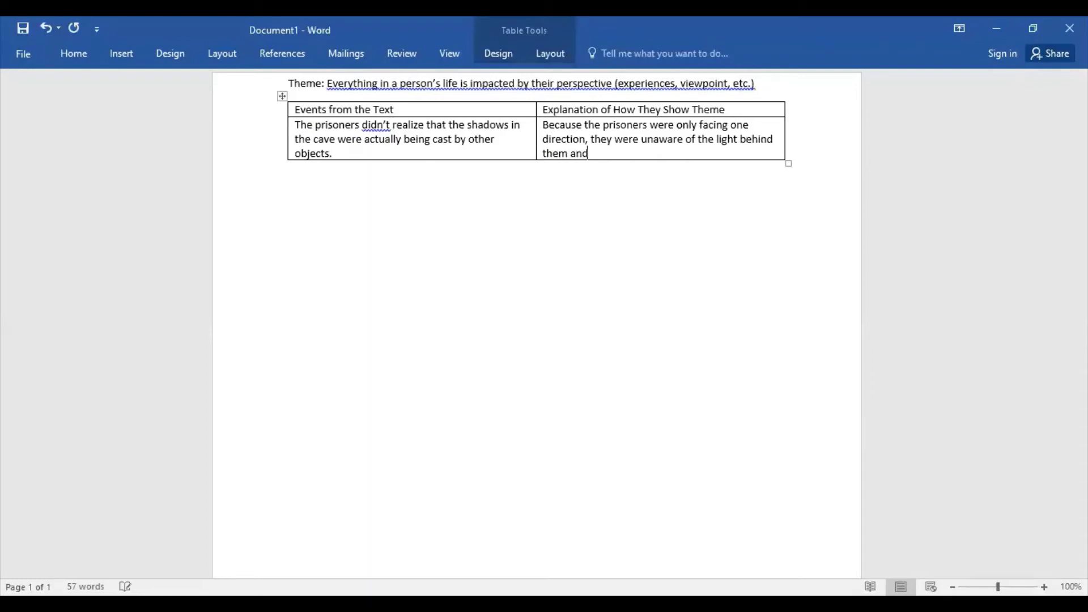
text( the objects casting h)
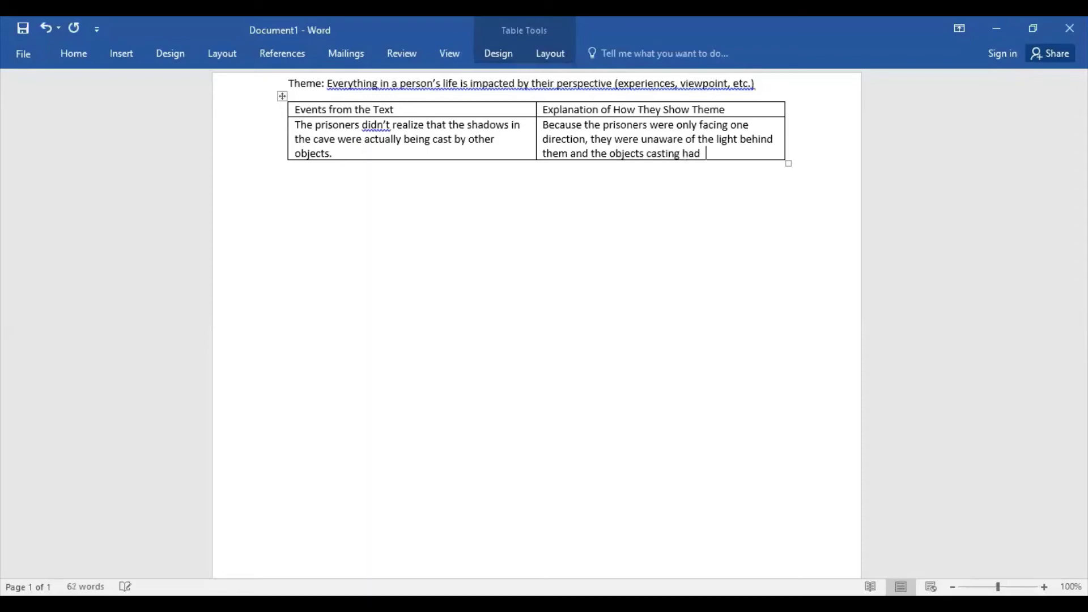
text(s)
key(BackSpace)
text(shadows. If they had be)
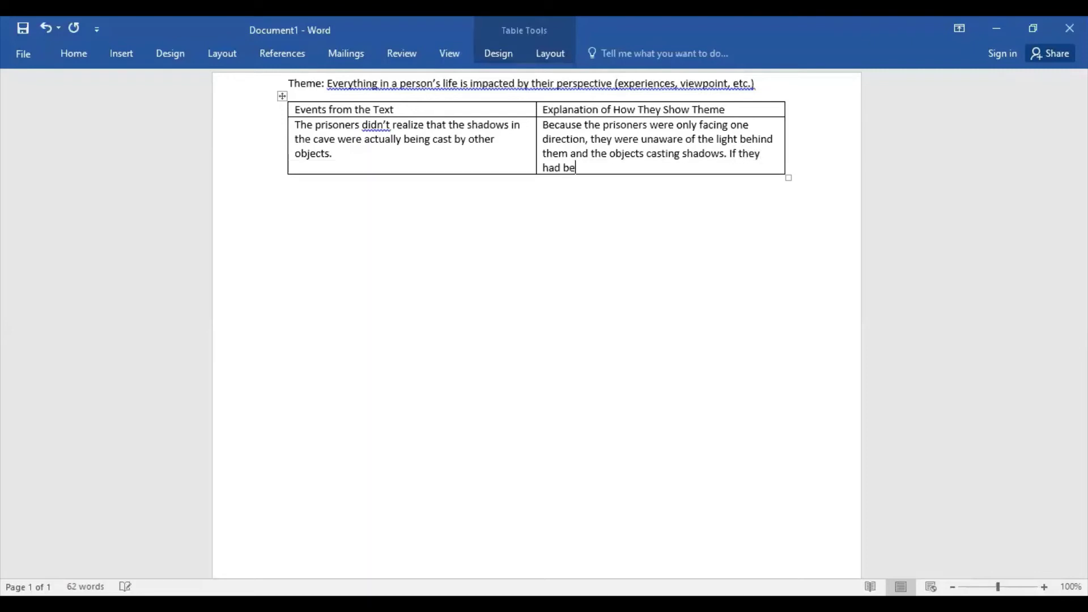
text(en further back or been turned ar)
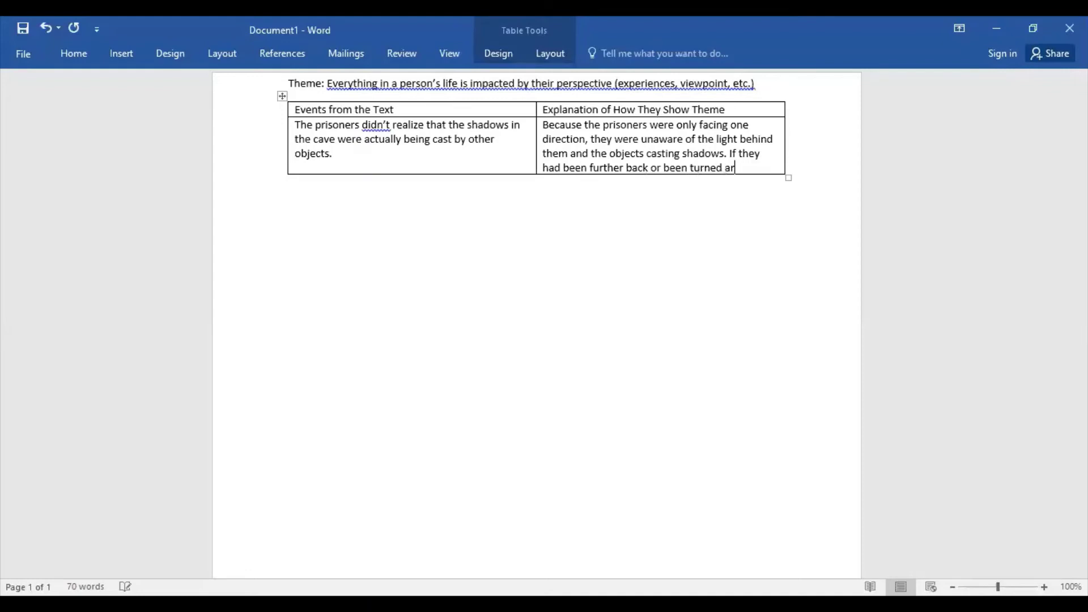
text(ound, they would have une)
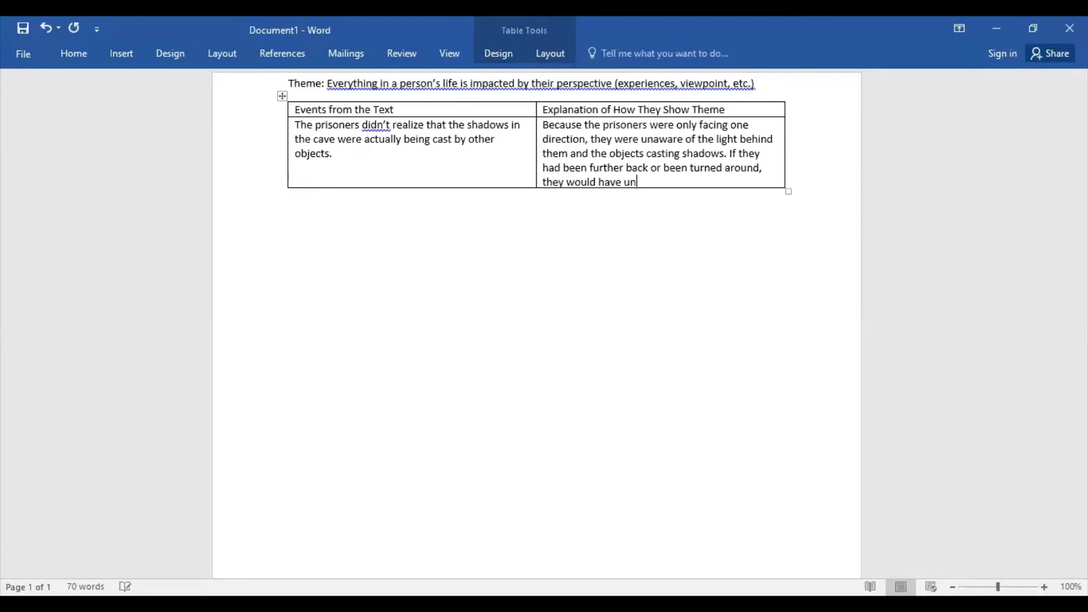
key(BackSpace)
text(derstoof th)
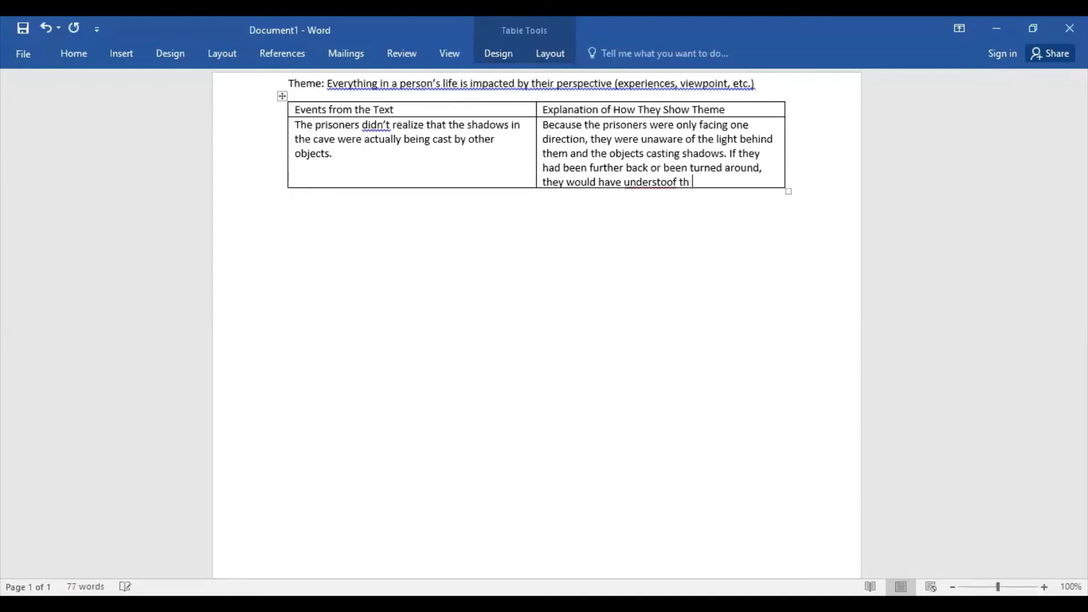
key(BackSpace)
key(BackSpace)
key(BackSpace)
key(BackSpace)
text(d things very)
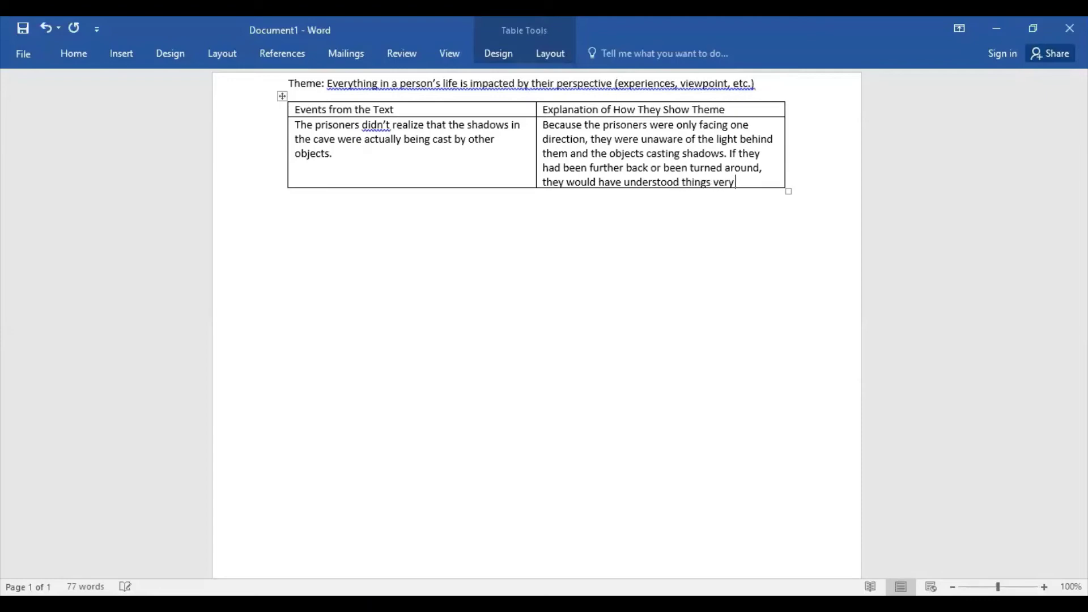
text( differently.)
key(Tab)
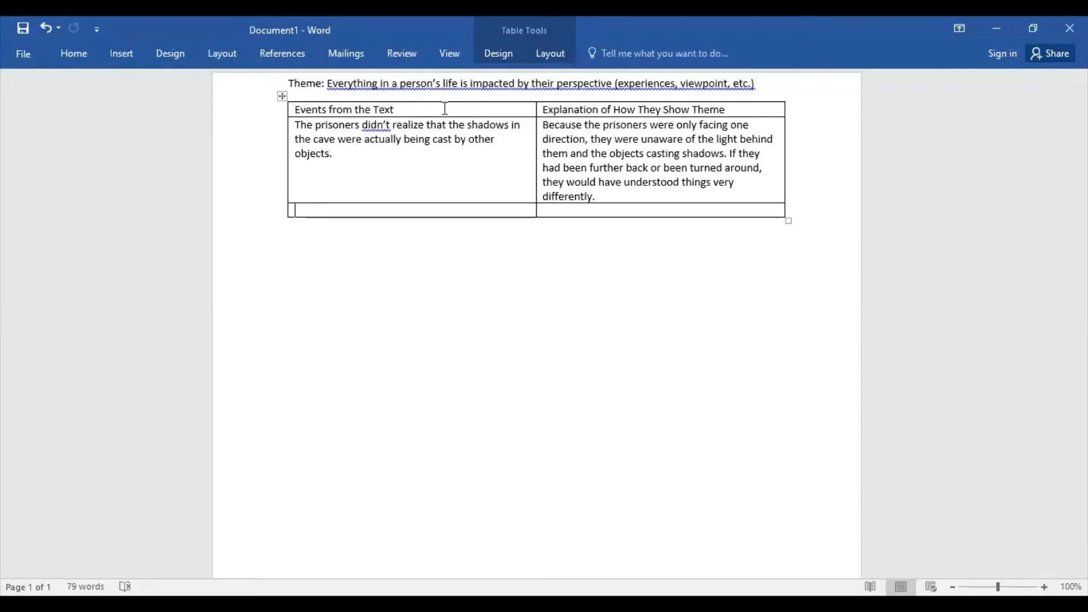
Enter the event 'The freed prisoner goes outside and doesn't trust that the objects he sees are real and the shadows are a reflection.'
text(The freed prisoner goes outside and doesn'ttr)
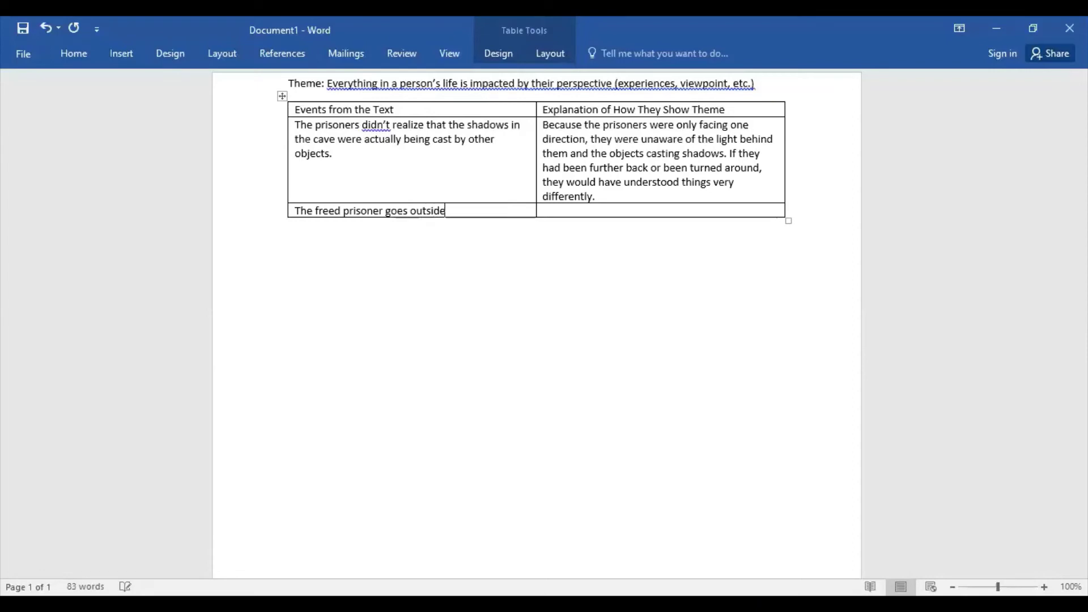
key(BackSpace)
key(BackSpace)
text(trust tahat the)
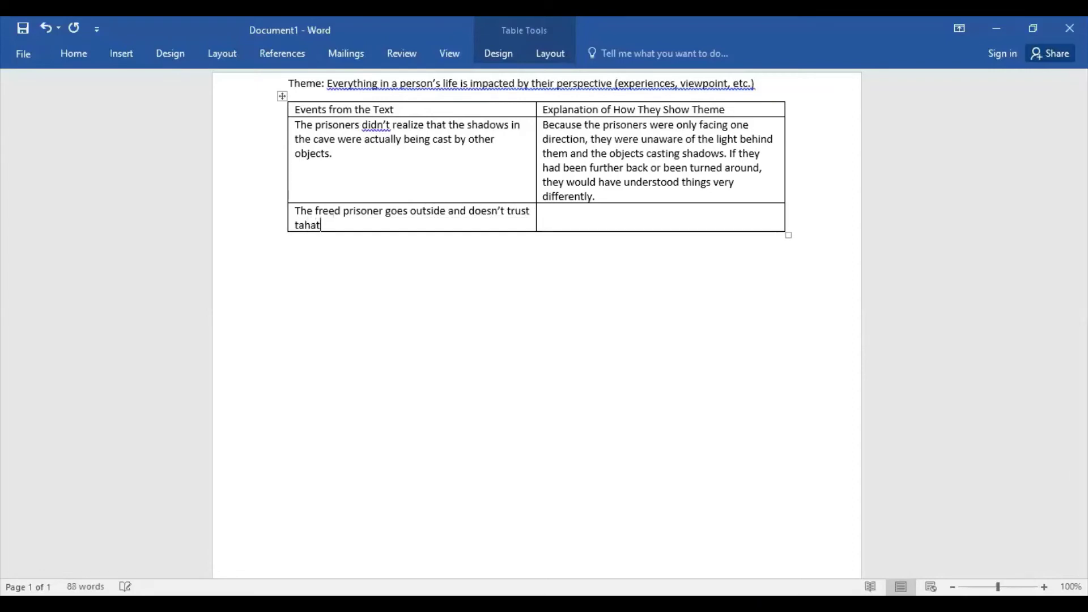
key(BackSpace)
key(BackSpace)
key(BackSpace)
key(BackSpace)
key(BackSpace)
key(BackSpace)
key(BackSpace)
key(BackSpace)
key(BackSpace)
text(hat the objects he a)
key(BackSpace)
text(sees are real.)
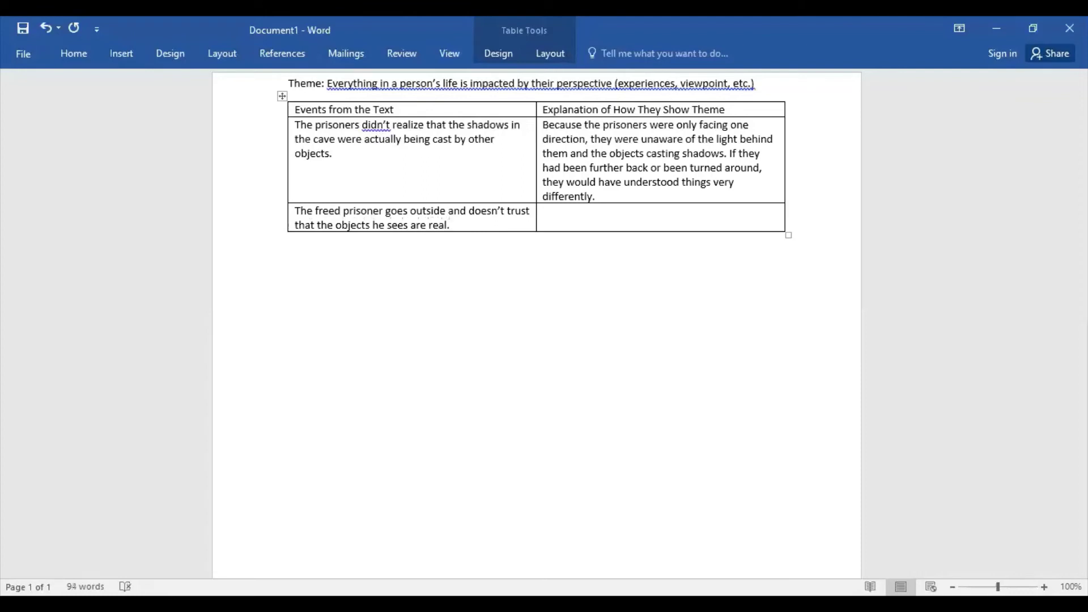
key(BackSpace)
text(and the shadows are)
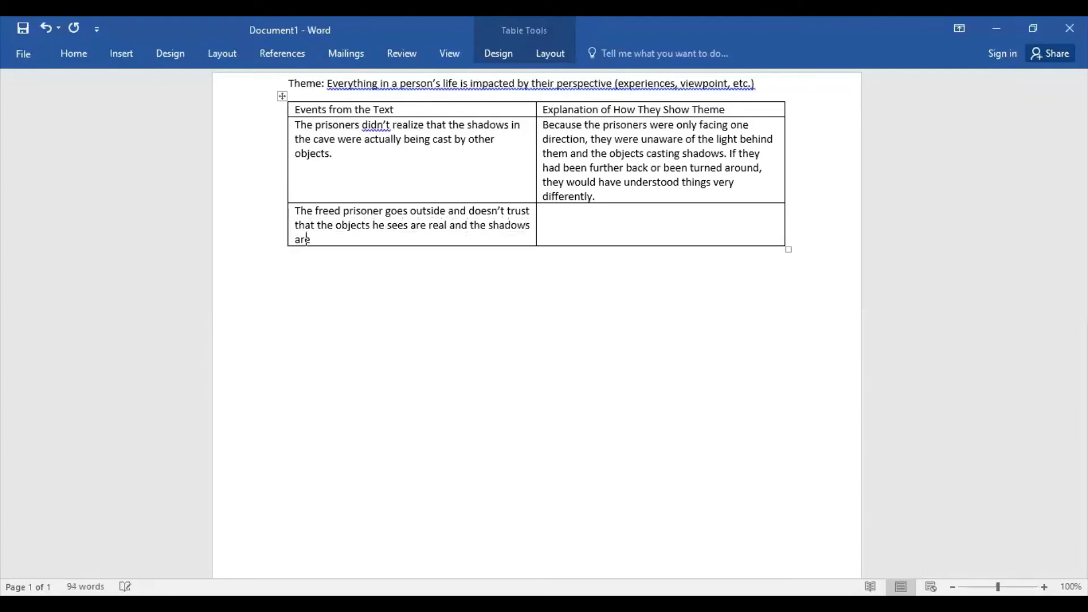
text( a reflection.)
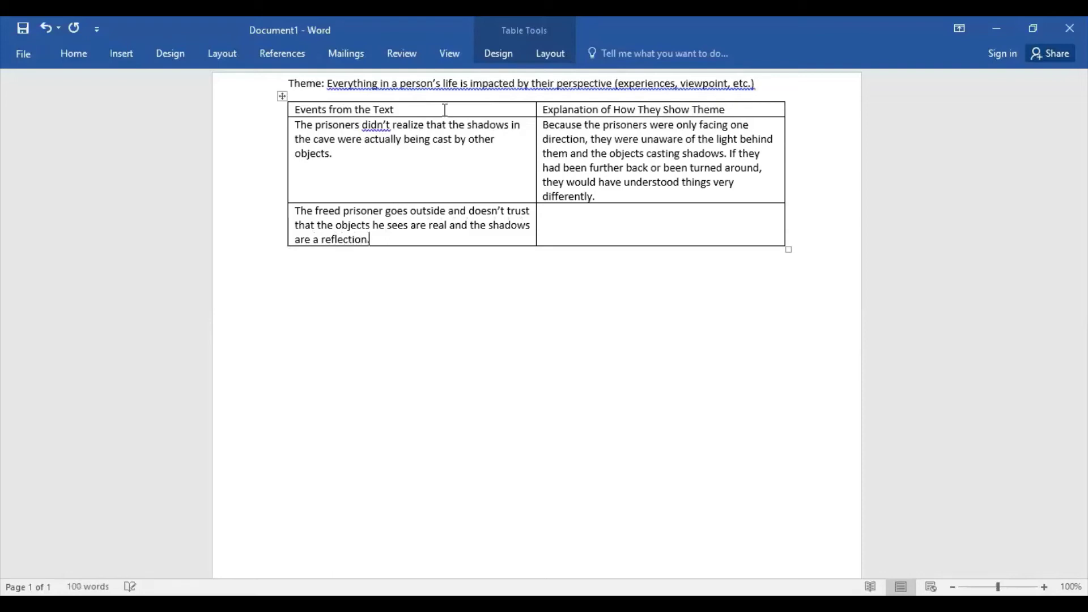
In the second explanation cell, enter 'He's only seen shadows until this point, so he only trusts them. What he knew first and longest is what is real in his mind.'
key(Tab)
text(He's only seen shadows u)
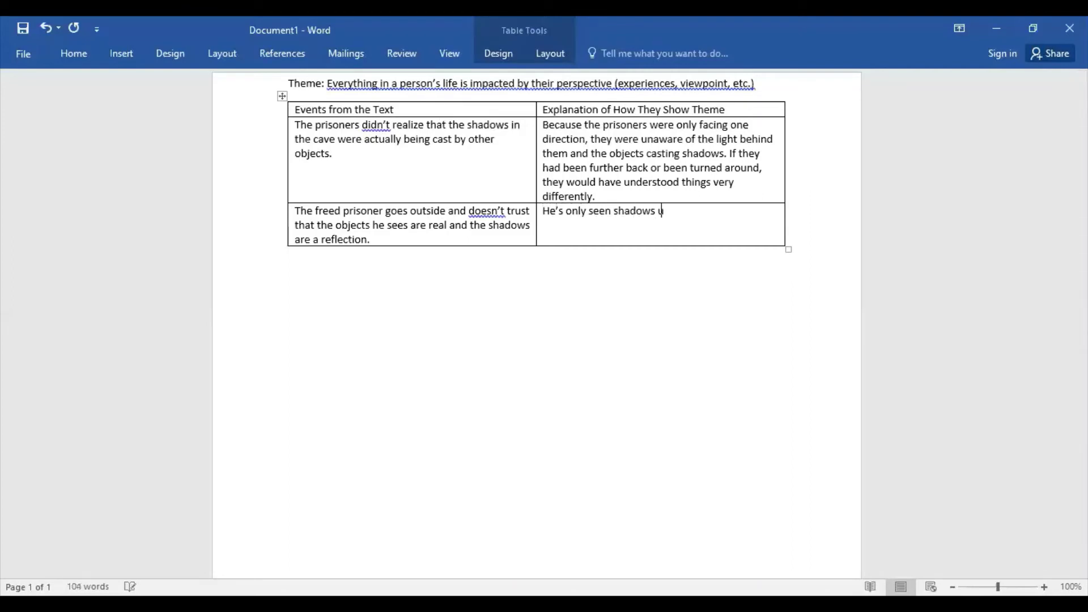
text(ntil this point, so)
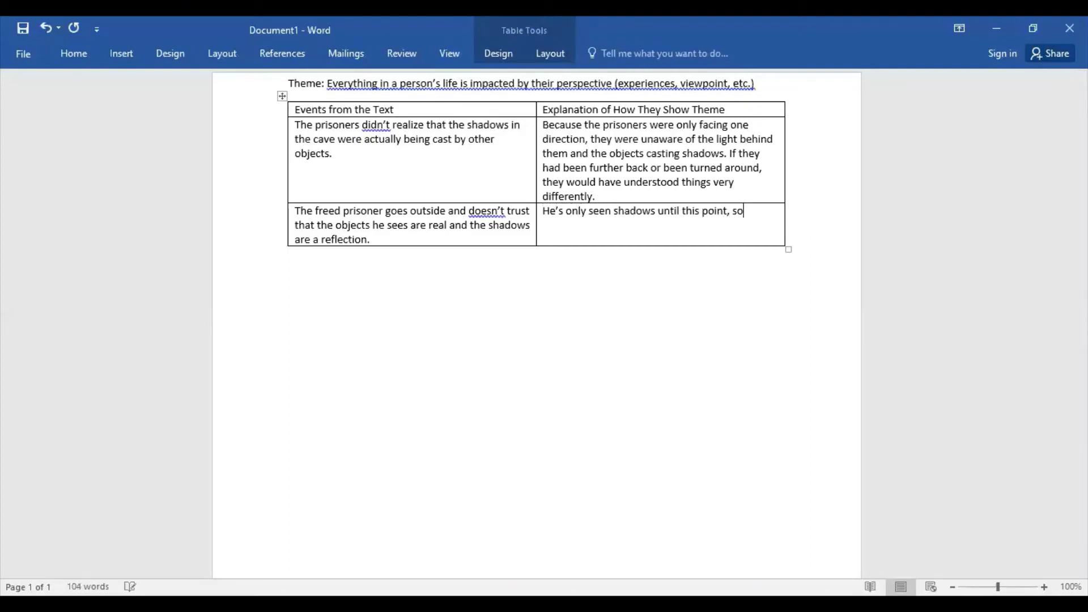
text( he only trusts them. )
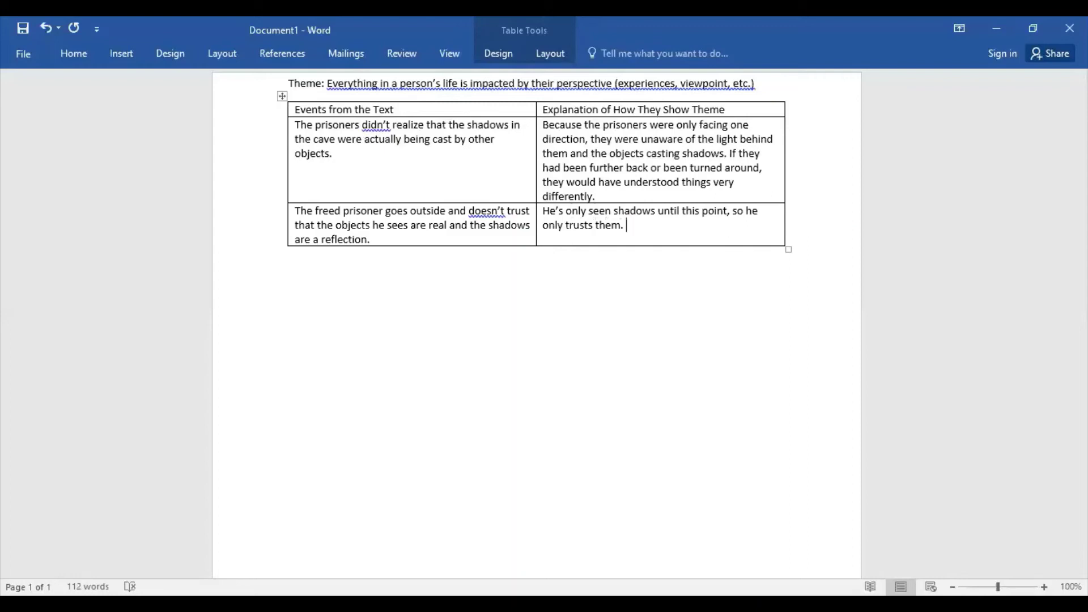
text(What eh knew)
key(BackSpace)
key(BackSpace)
key(BackSpace)
key(BackSpace)
key(BackSpace)
key(BackSpace)
key(BackSpace)
key(BackSpace)
text(he)
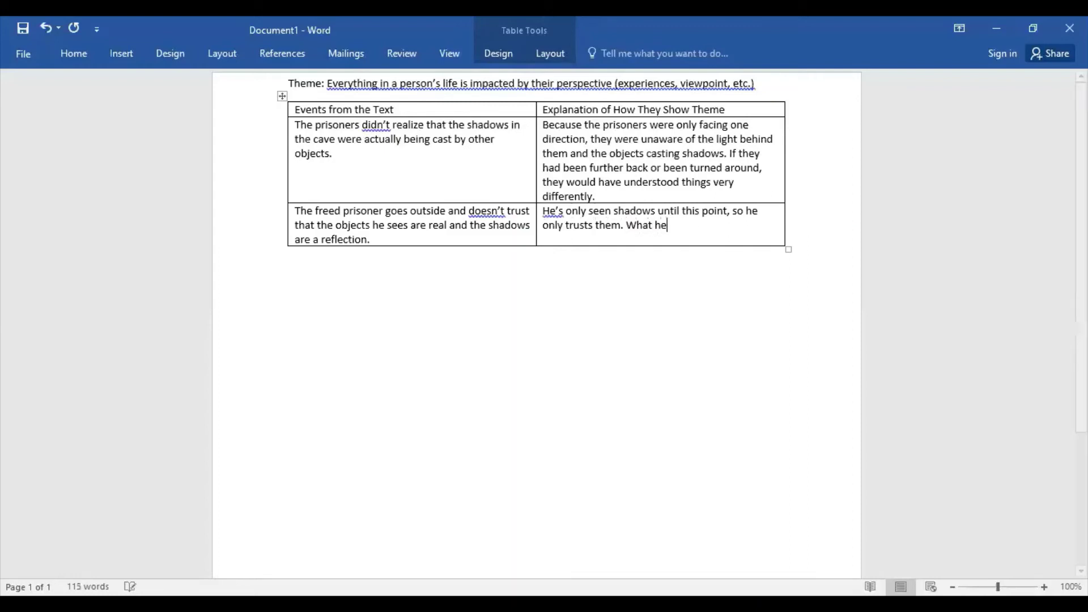
text( knew first and l)
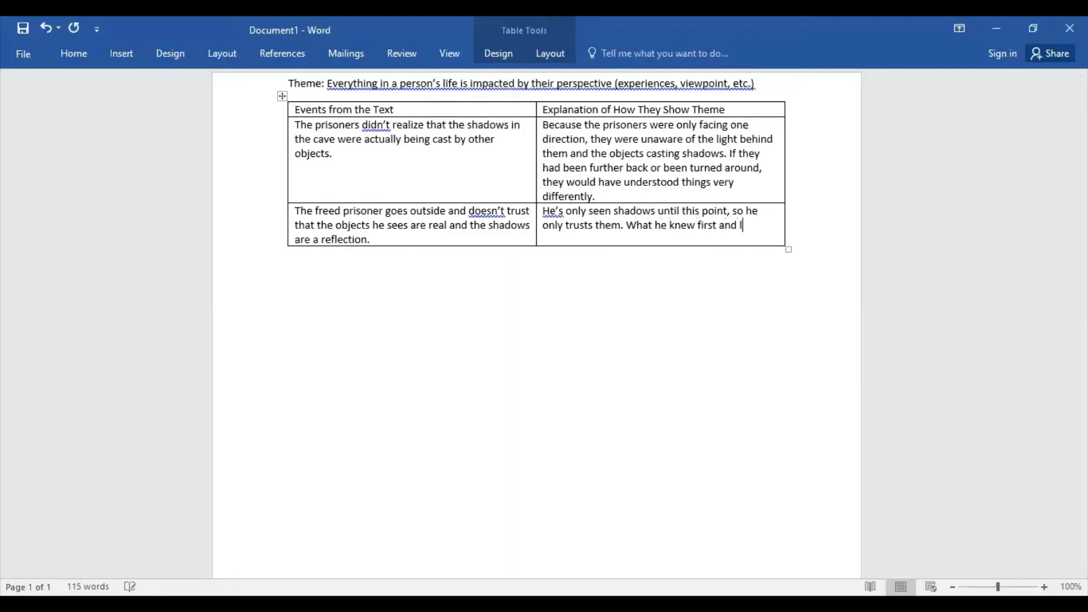
text(ongest is what is real in)
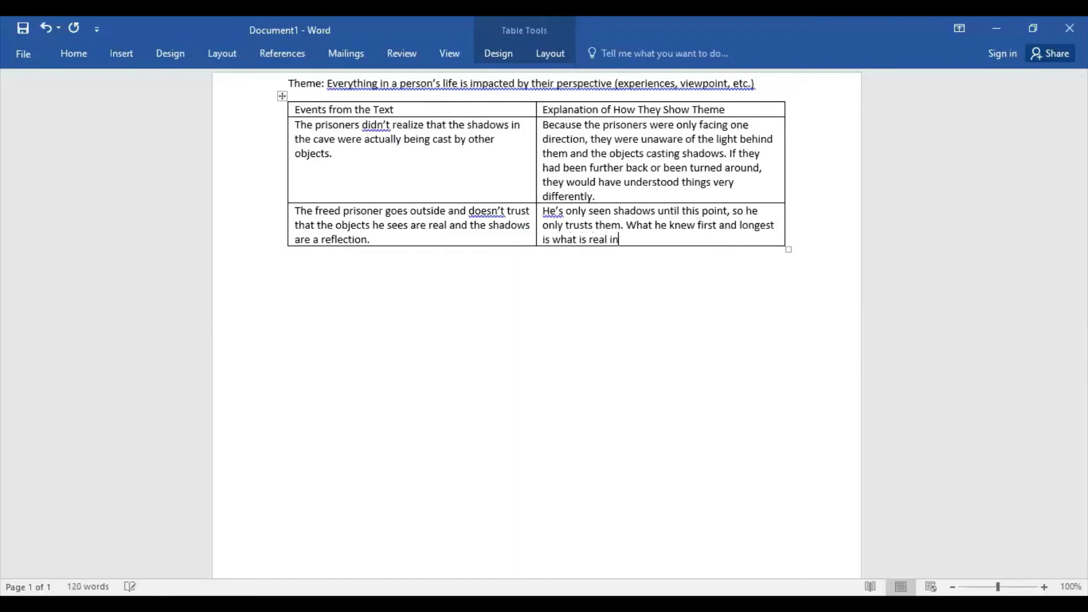
text( his mind.)
Add a third row with the event 'The other prisoners think the freed prisoner has become stupid.'
key(Tab)
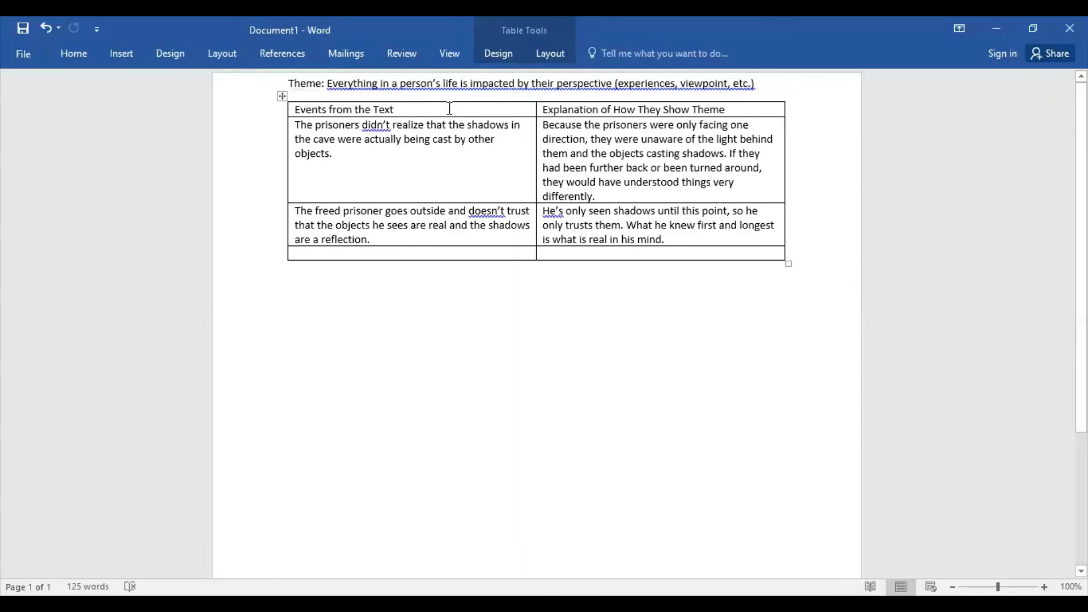
text(The oth)
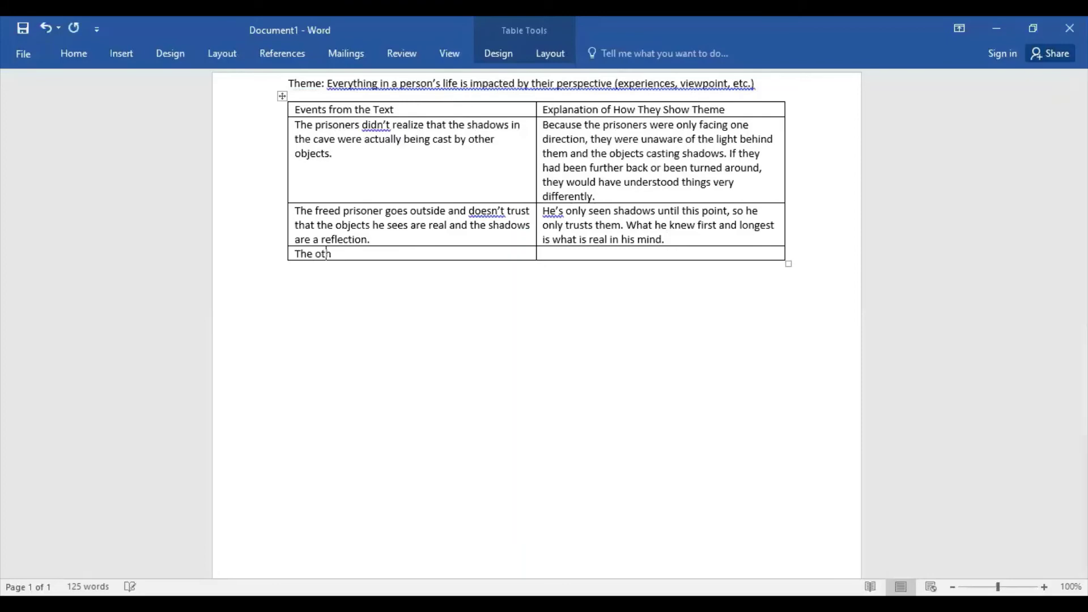
text(er prisoners think hte)
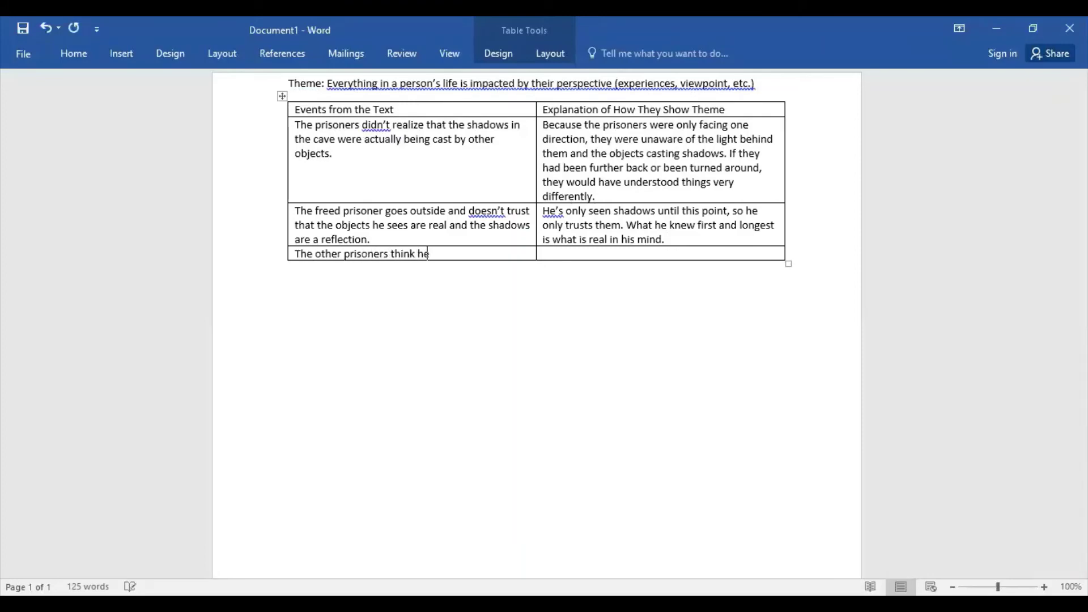
key(BackSpace)
key(BackSpace)
key(BackSpace)
text(the freed prisoner has become stupid.)
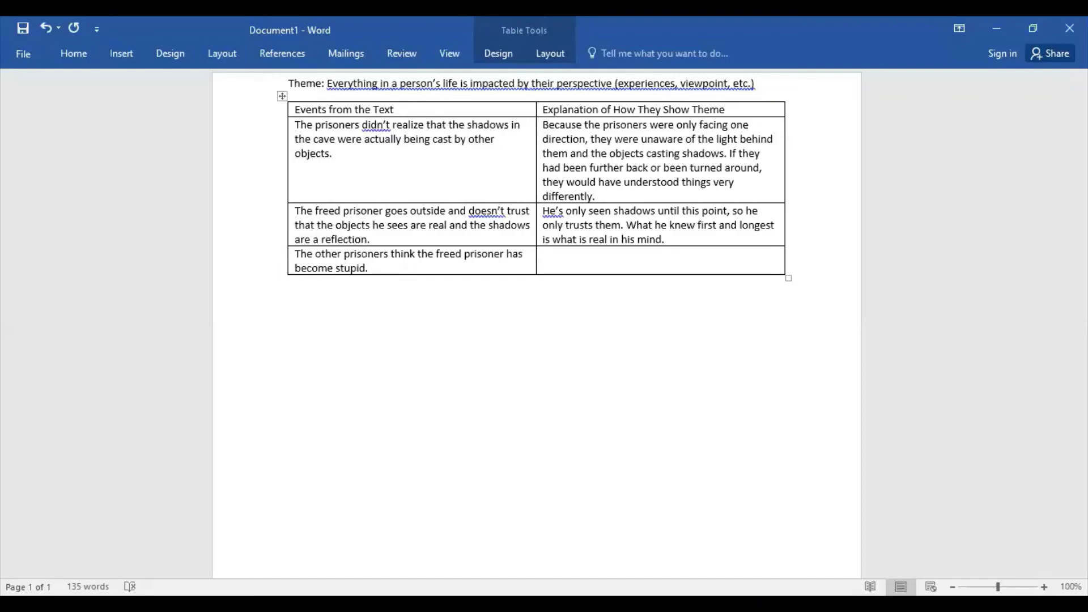
In the third row's explanation cell, type that the freed prisoner's new perspective is rejected by the others
click(597, 260)
text(The freed prisoner )
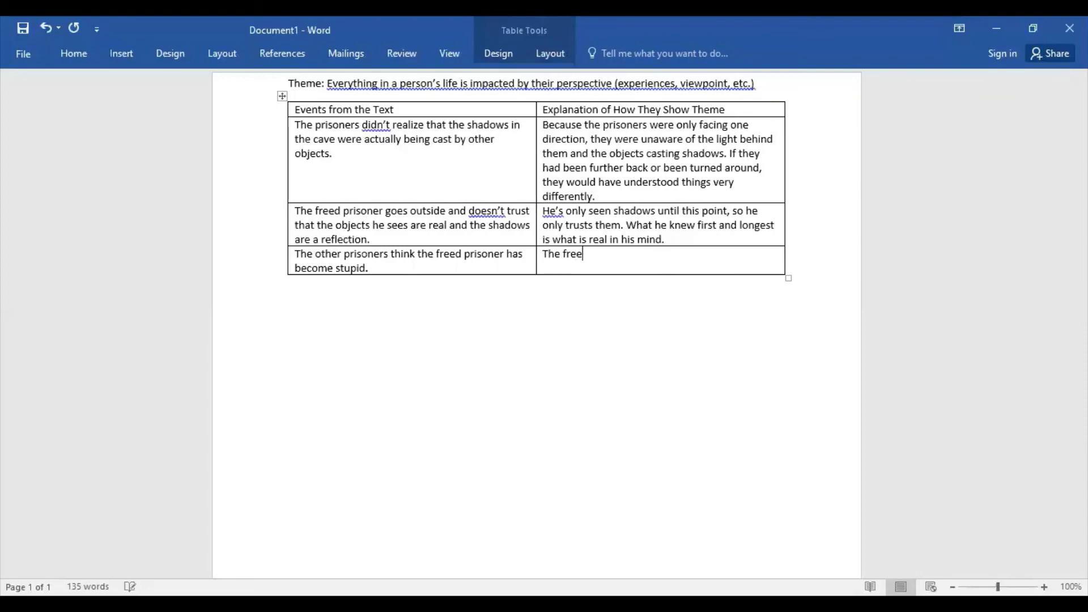
text(has a new pe)
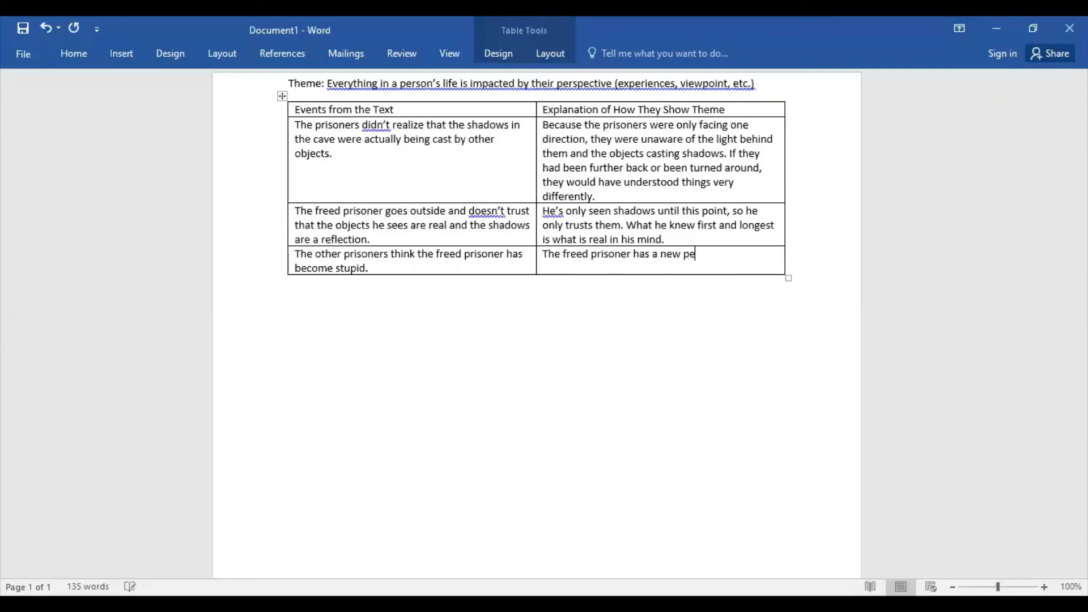
text(rspective (as)
text(ased on going out)
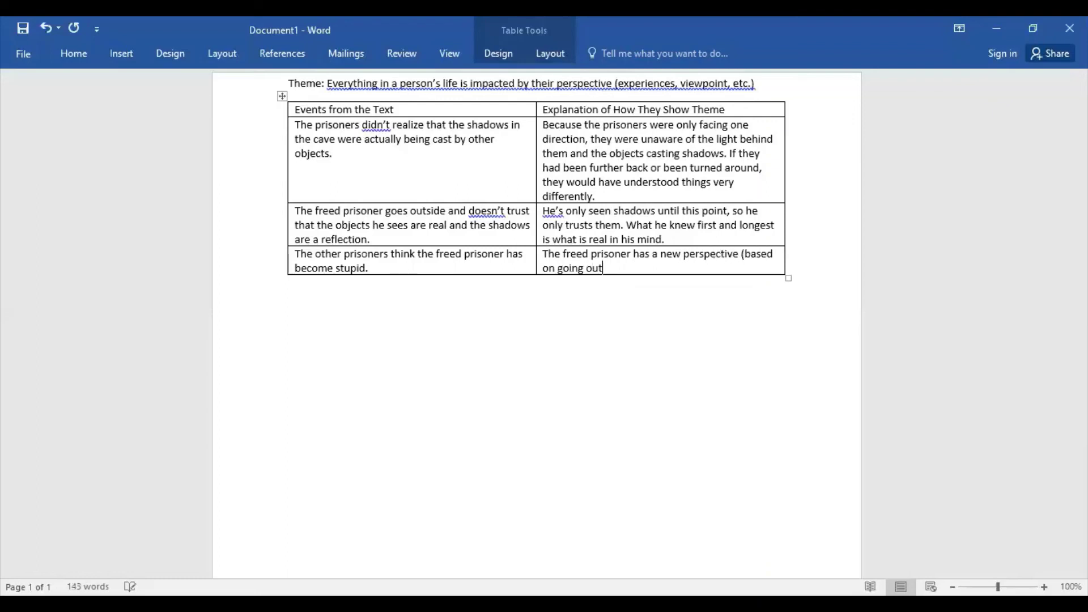
text(side) while the o)
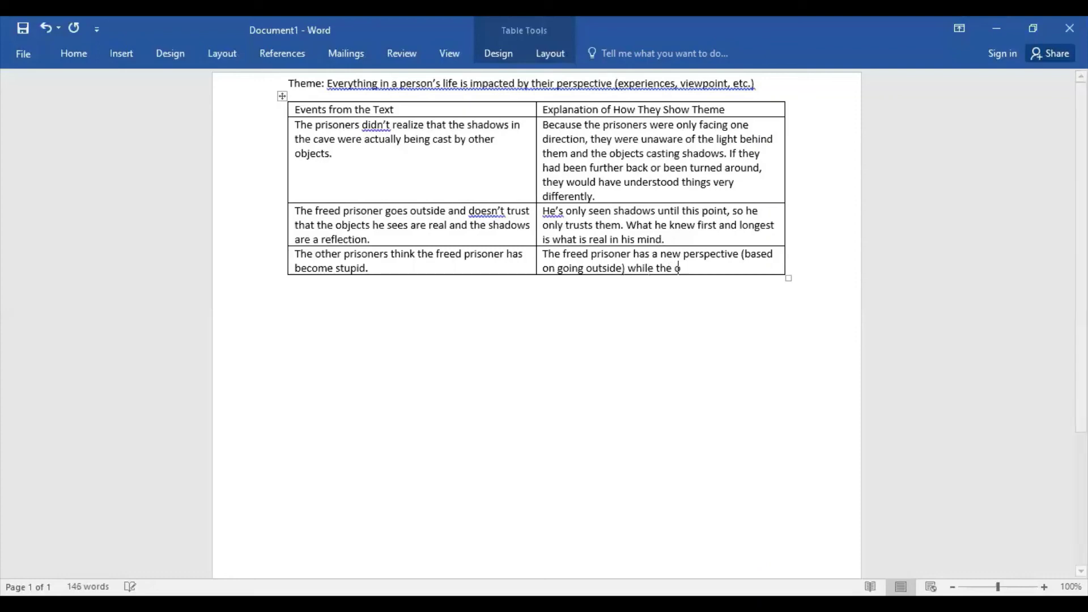
text(ther prisoners)
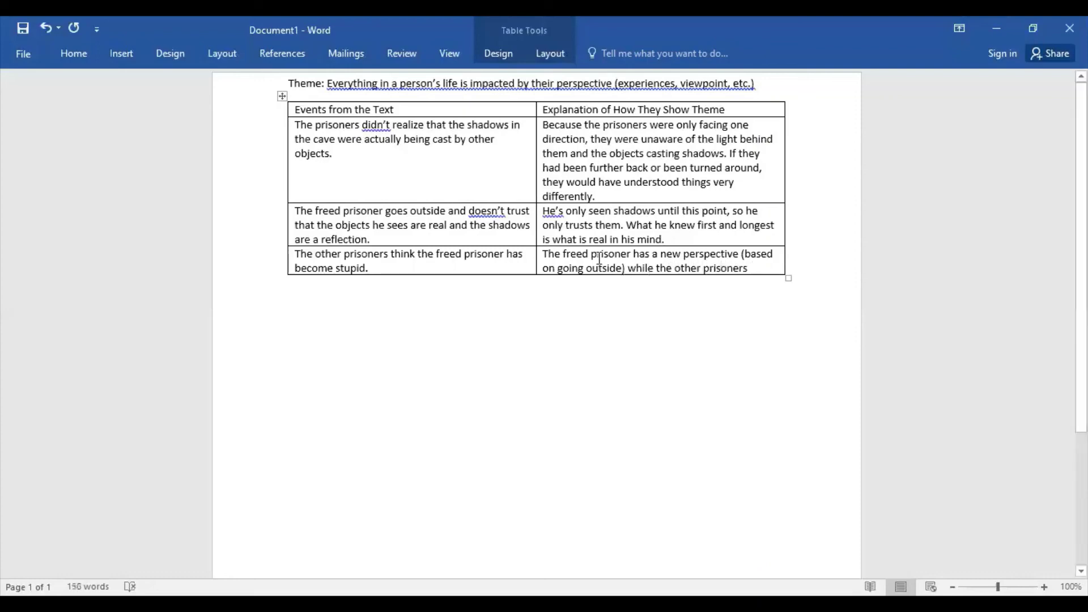
text( still don't. They thin)
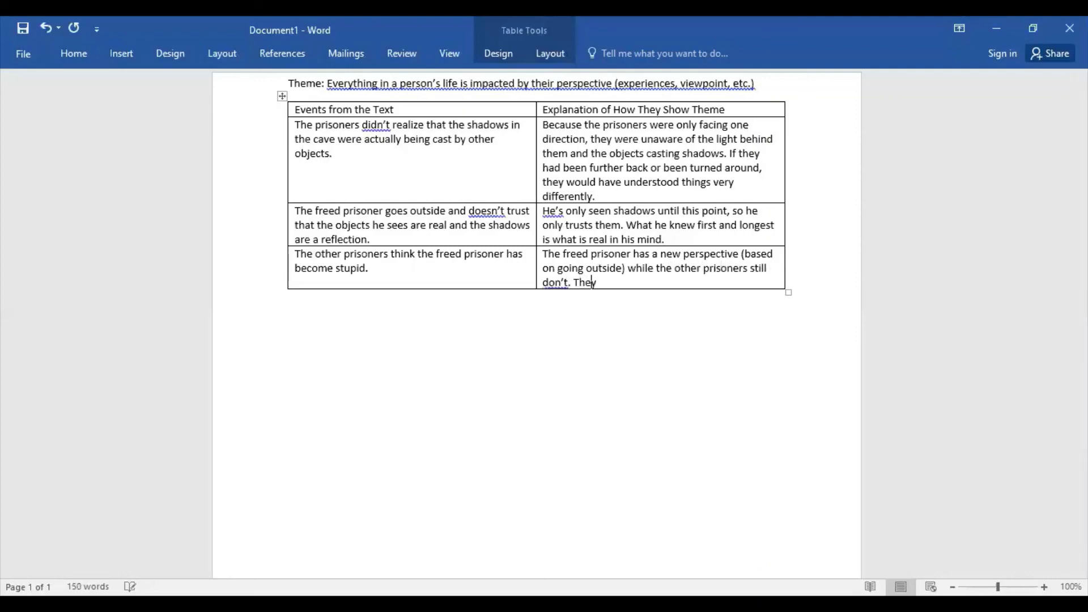
text(k his new persp)
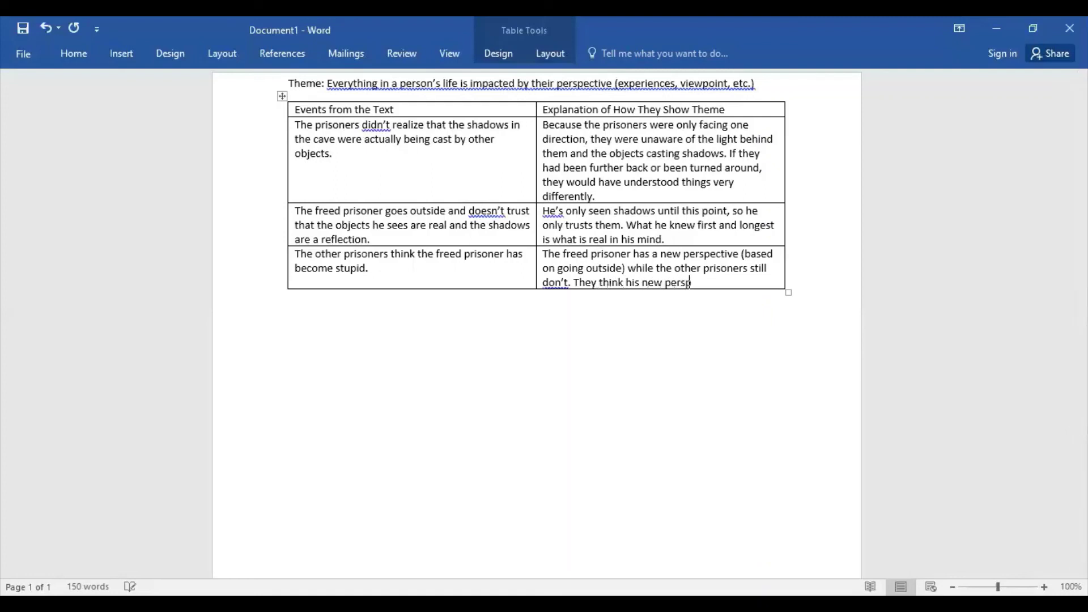
text(ective is wrong, because)
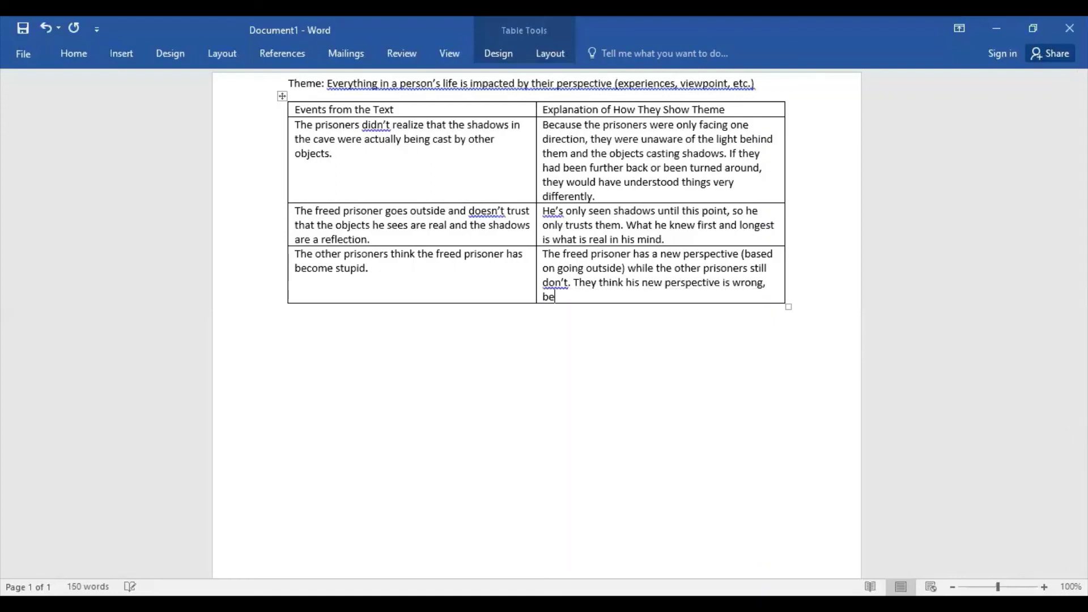
text( it doesn't go with what)
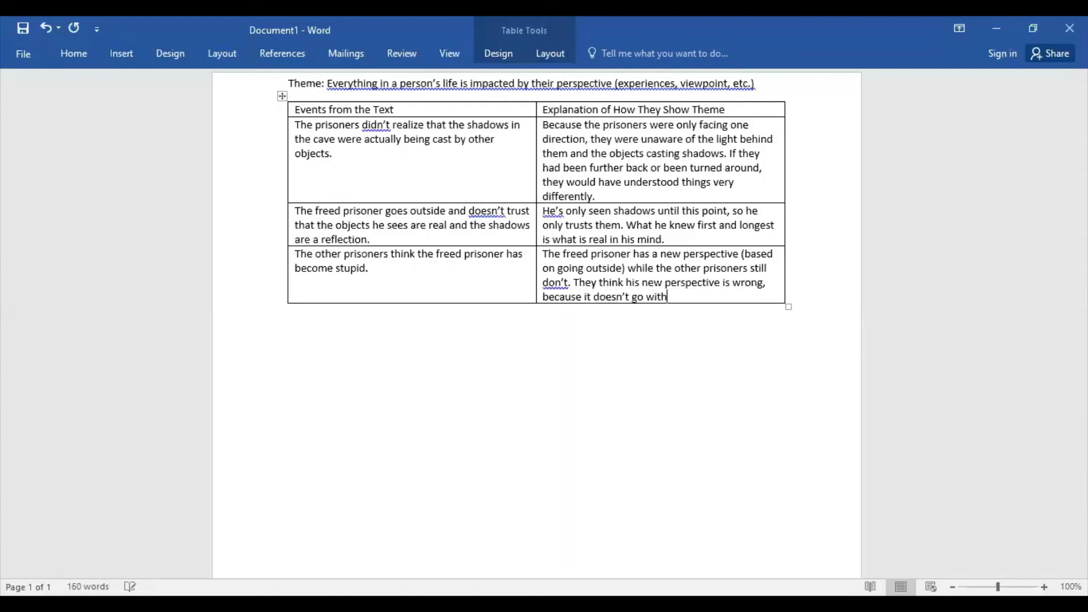
text( they know.)
Add a fourth row with the event 'The other prisoners resist any attempt to be freed.'
key(Tab)
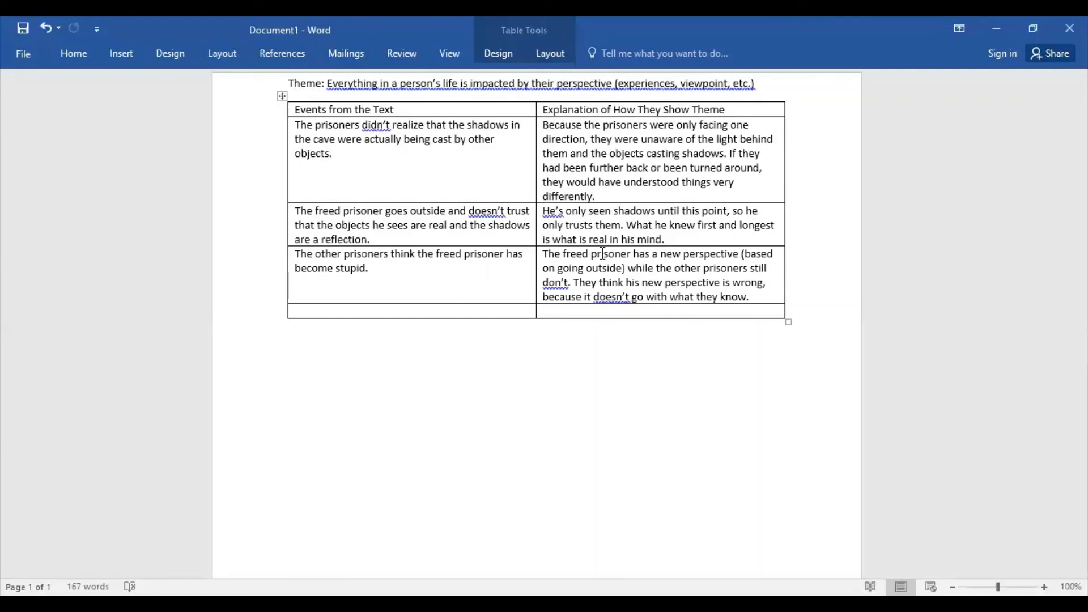
text(The other prisoners resist)
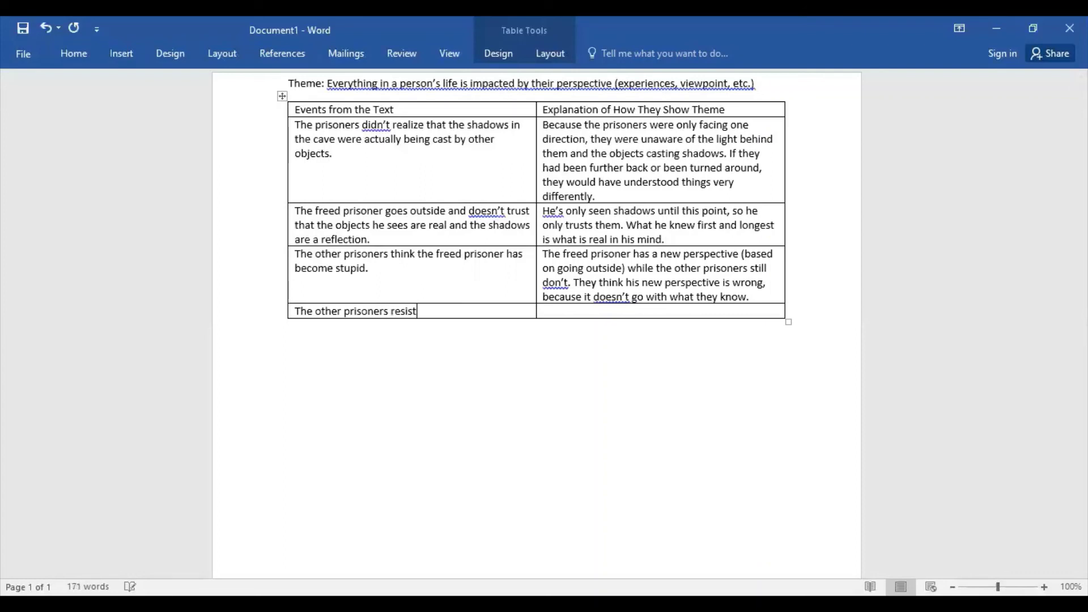
text( any attempt to be freed.)
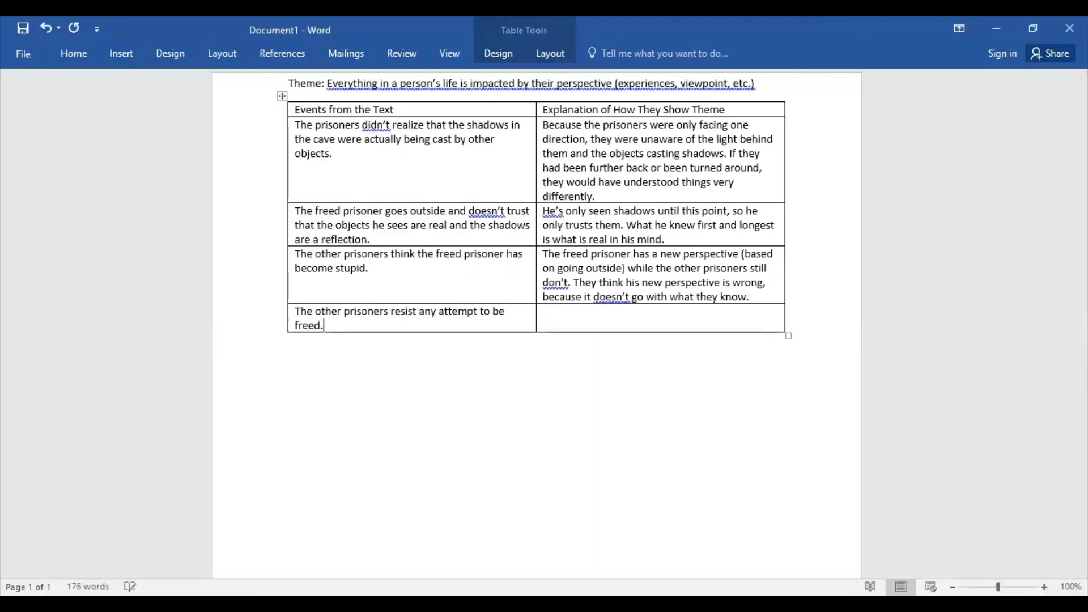